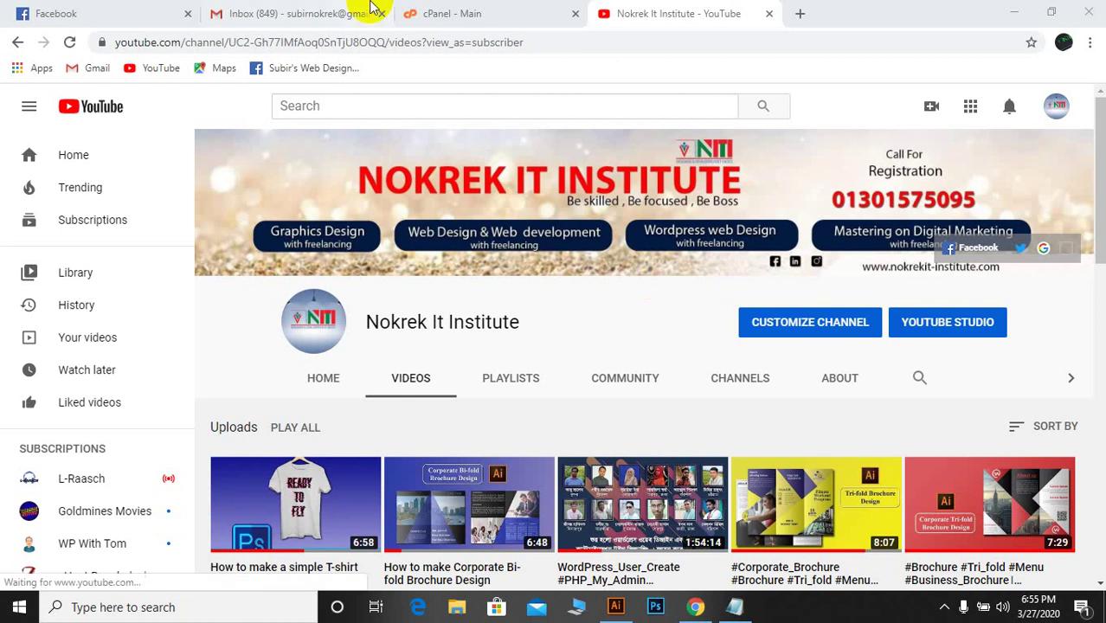
# Step: Switch to the cPanel dashboard and open Forwarders from the Email section
pyautogui.click(432, 13)
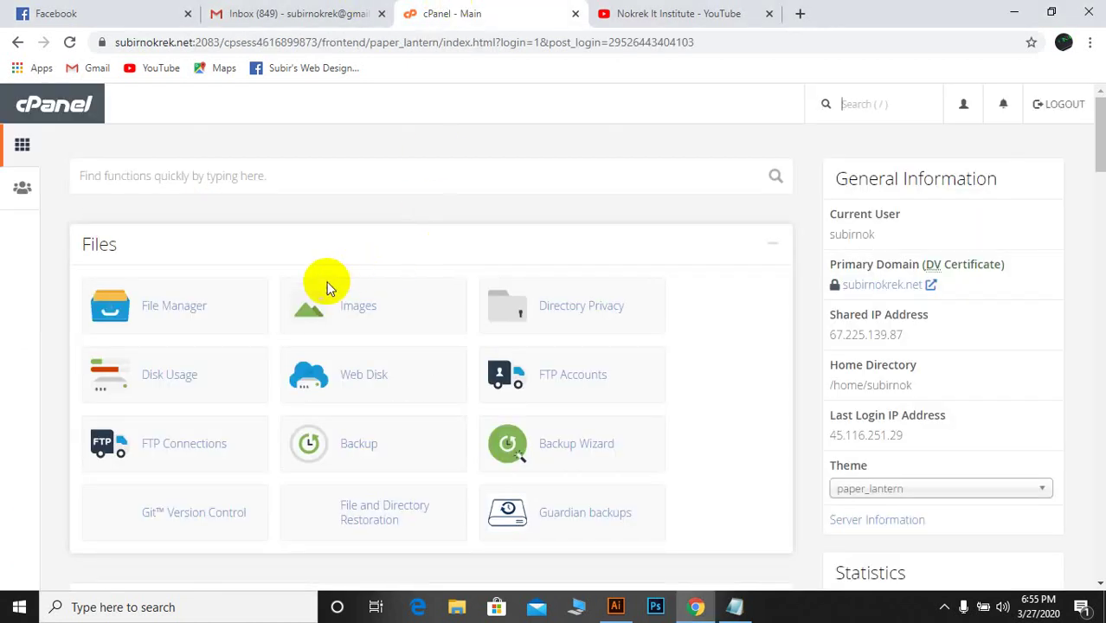
pyautogui.scroll(-2, 266, 304)
pyautogui.scroll(-1, 266, 304)
pyautogui.scroll(-3, 266, 304)
pyautogui.scroll(-3, 266, 304)
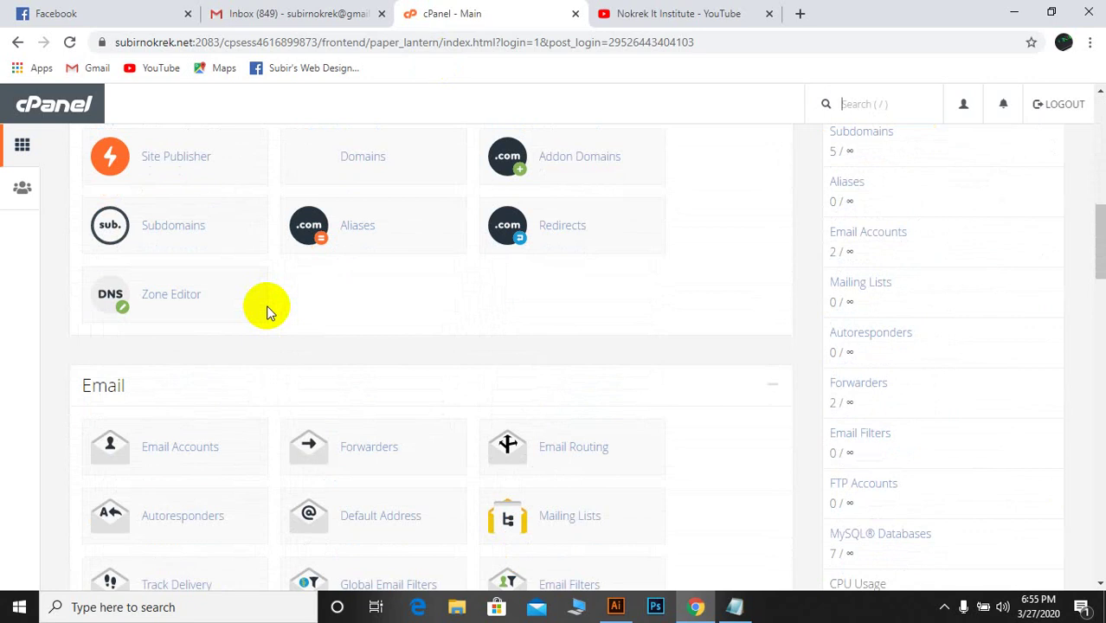
pyautogui.scroll(-2, 266, 305)
pyautogui.click(367, 294)
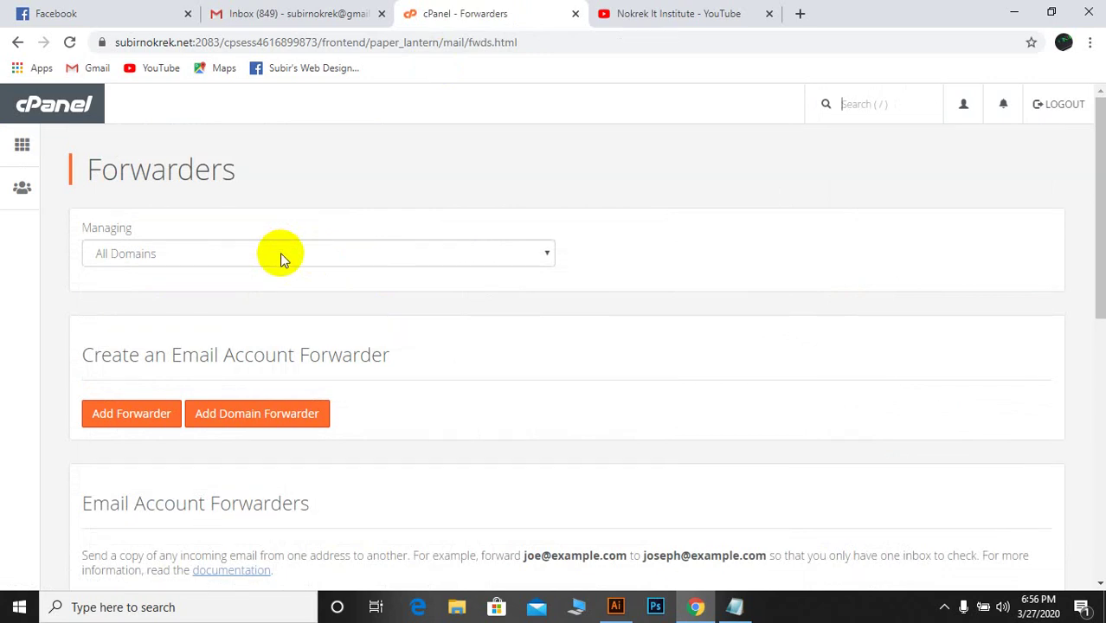
pyautogui.scroll(-1, 280, 253)
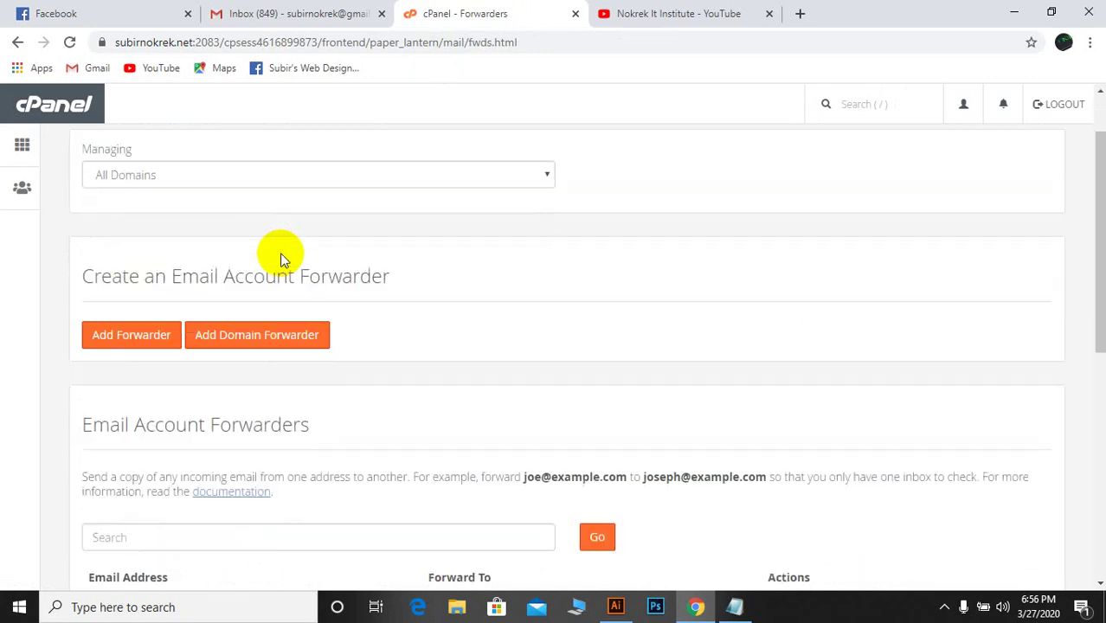
pyautogui.click(122, 343)
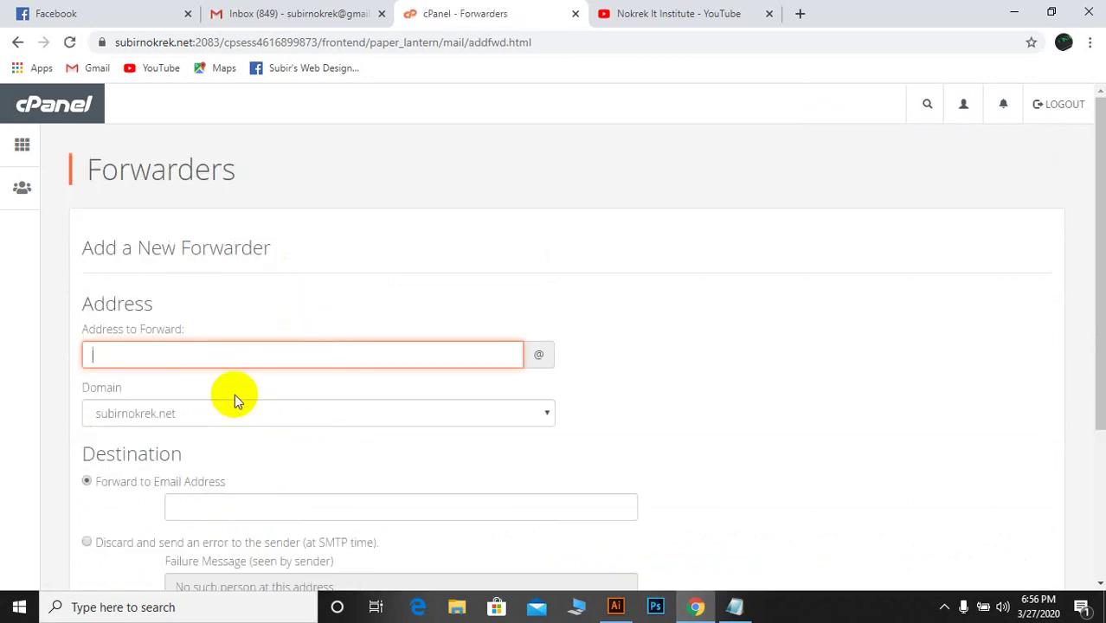
pyautogui.click(224, 350)
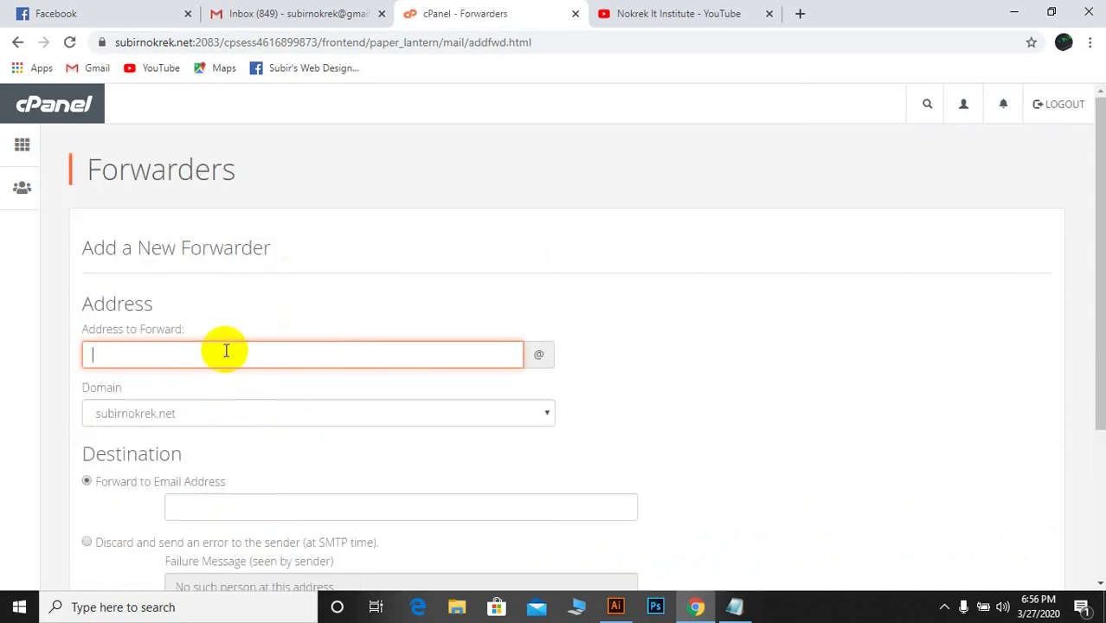
pyautogui.write('nfor')
pyautogui.scroll(-2, 233, 359)
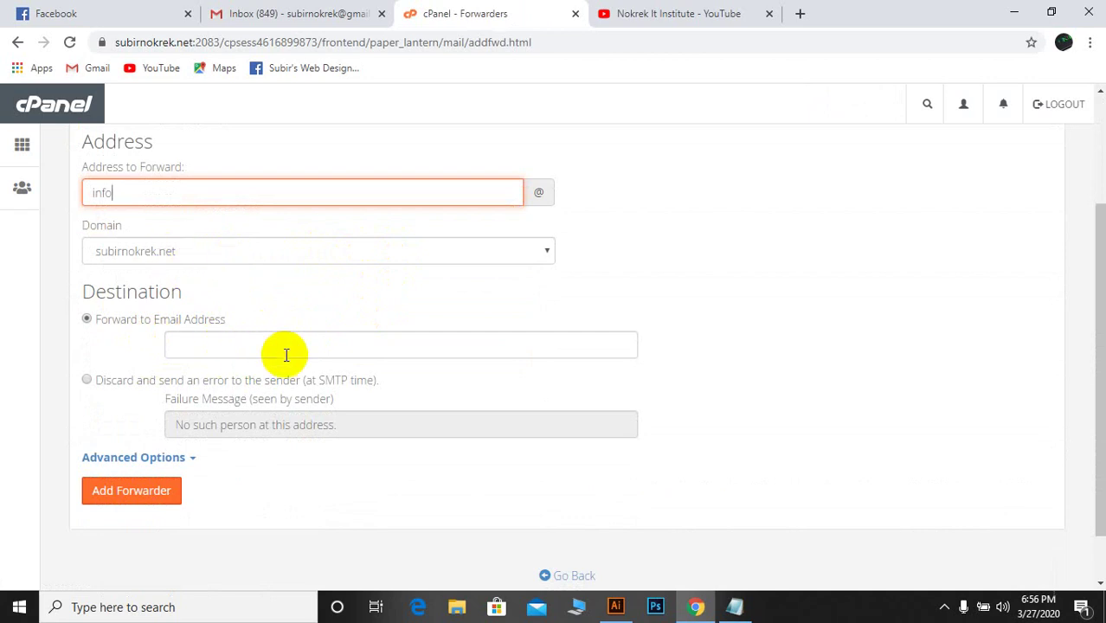
pyautogui.click(271, 345)
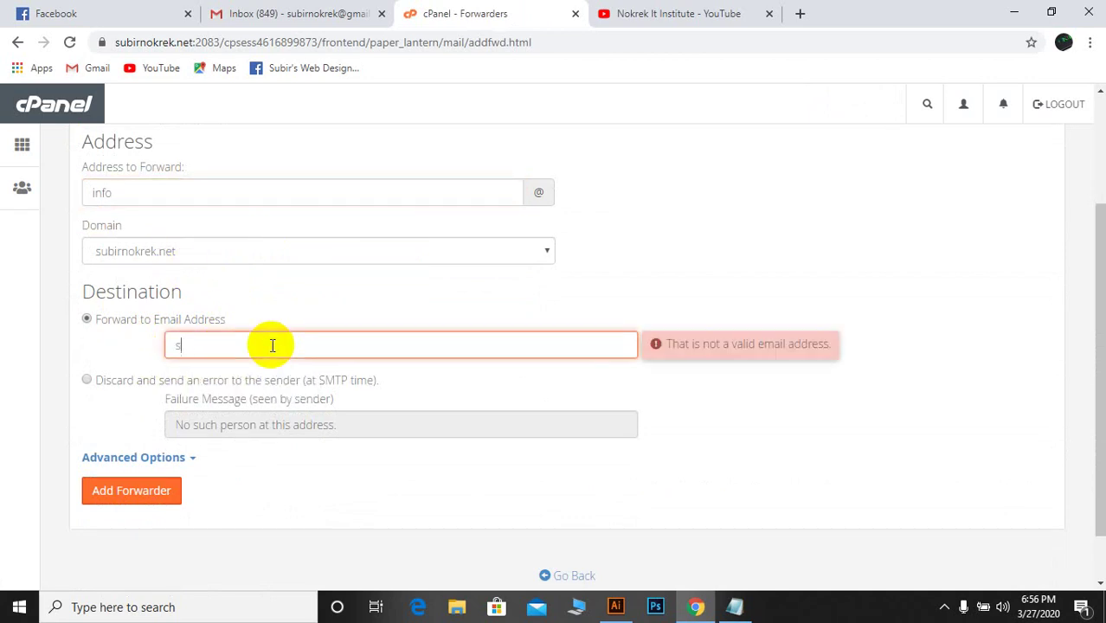
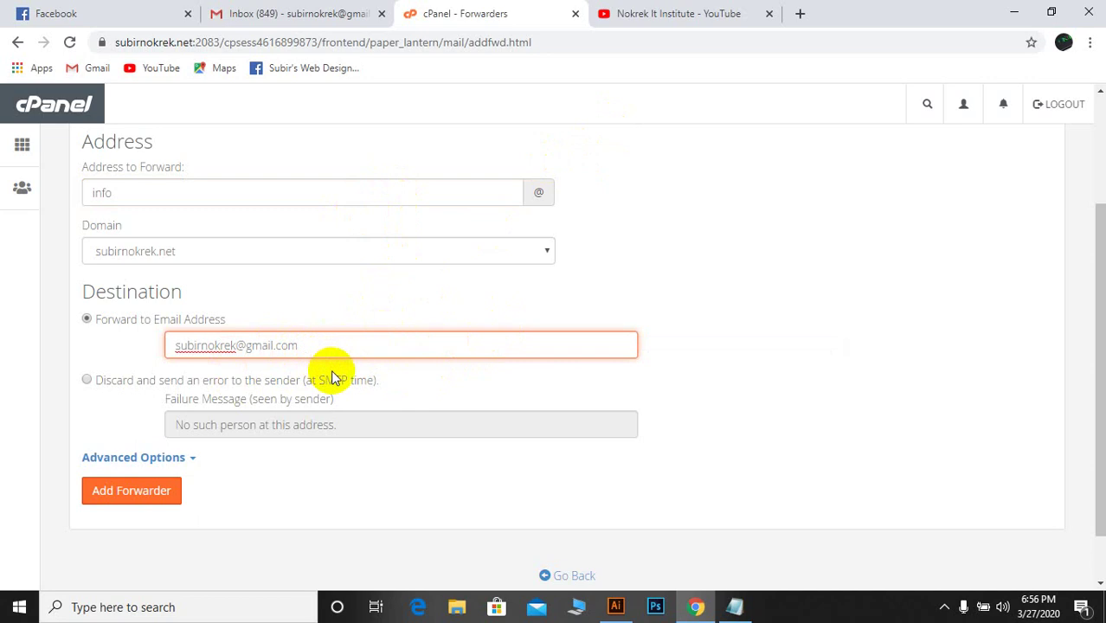
pyautogui.scroll(-1, 331, 378)
pyautogui.click(134, 442)
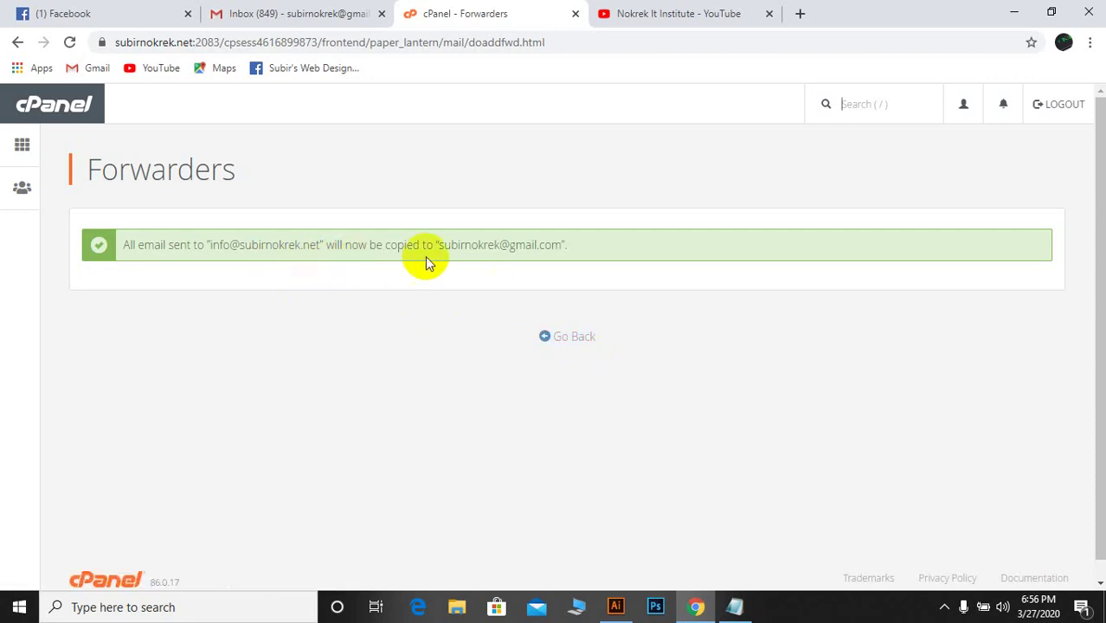
# Step: Return to the forwarders list and check the new info forwarder appears
pyautogui.click(581, 330)
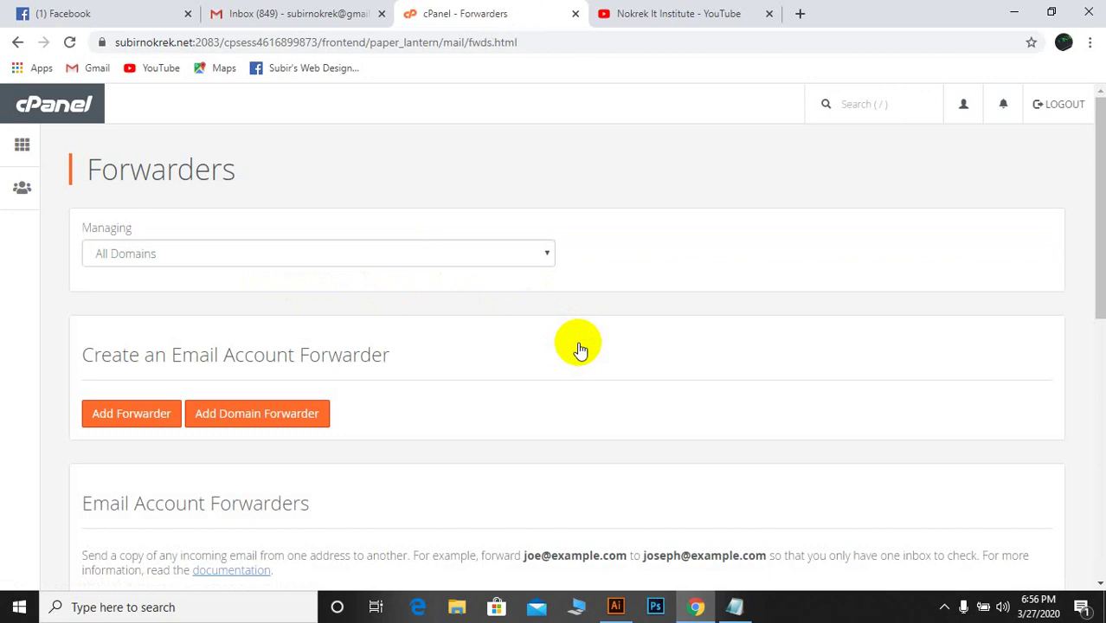
pyautogui.scroll(-3, 583, 345)
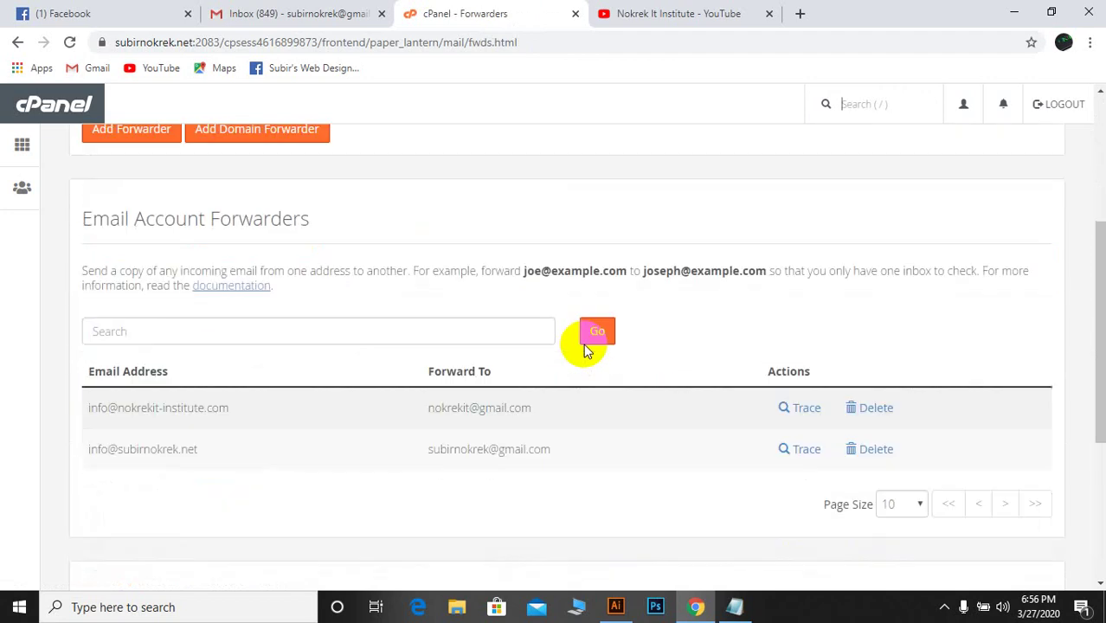
pyautogui.scroll(-3, 583, 344)
pyautogui.scroll(1, 584, 344)
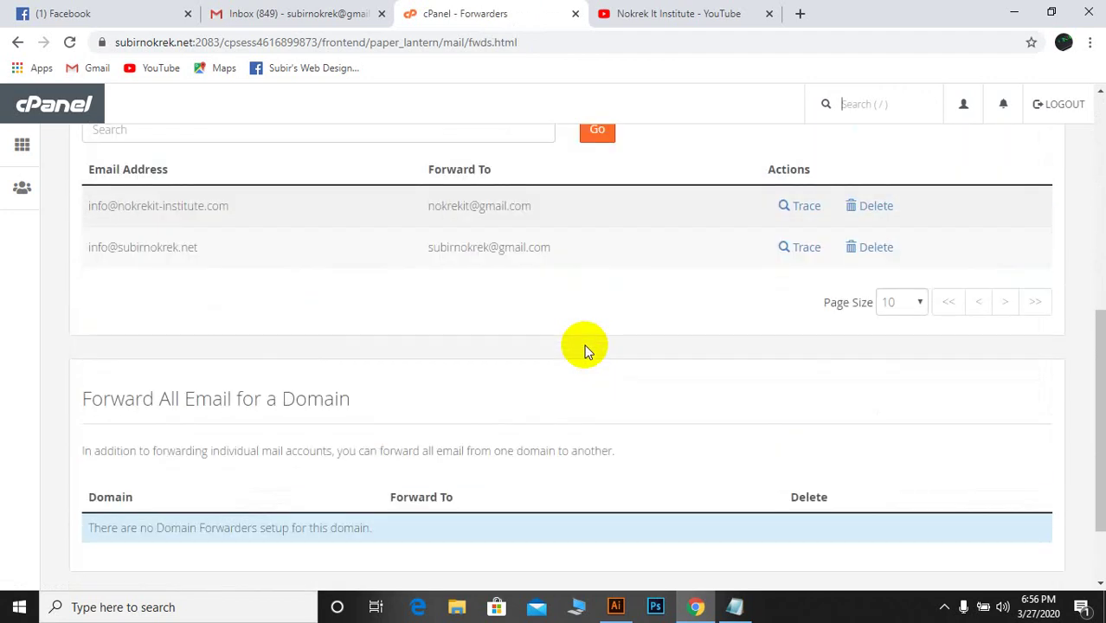
pyautogui.scroll(-2, 584, 344)
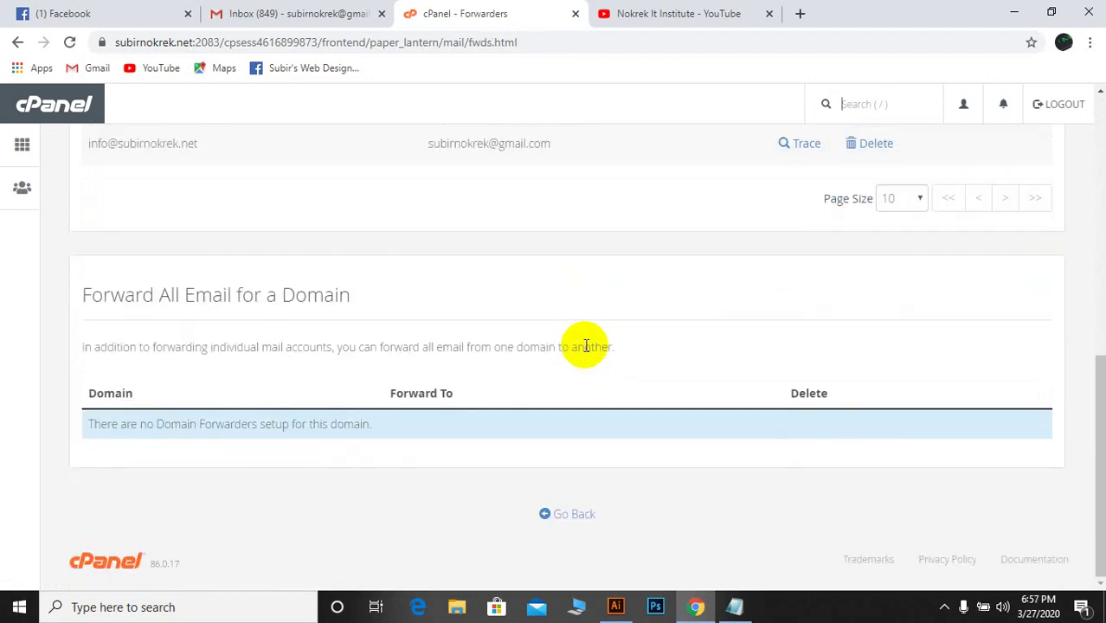
# Step: Return to the cPanel dashboard and open the Email Accounts list
pyautogui.click(573, 516)
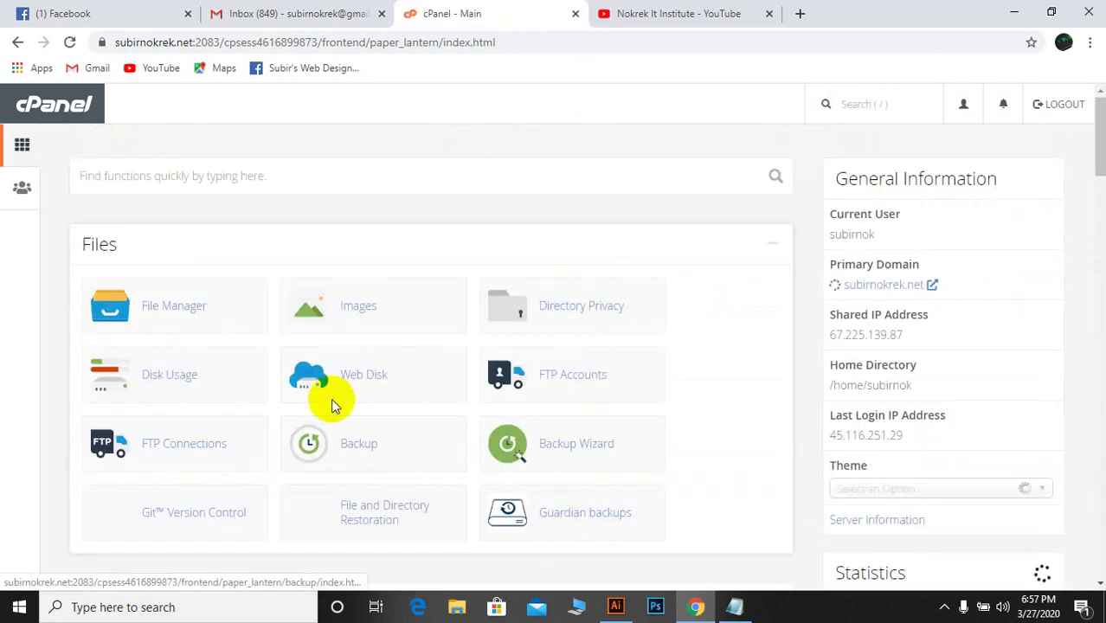
pyautogui.scroll(-5, 355, 399)
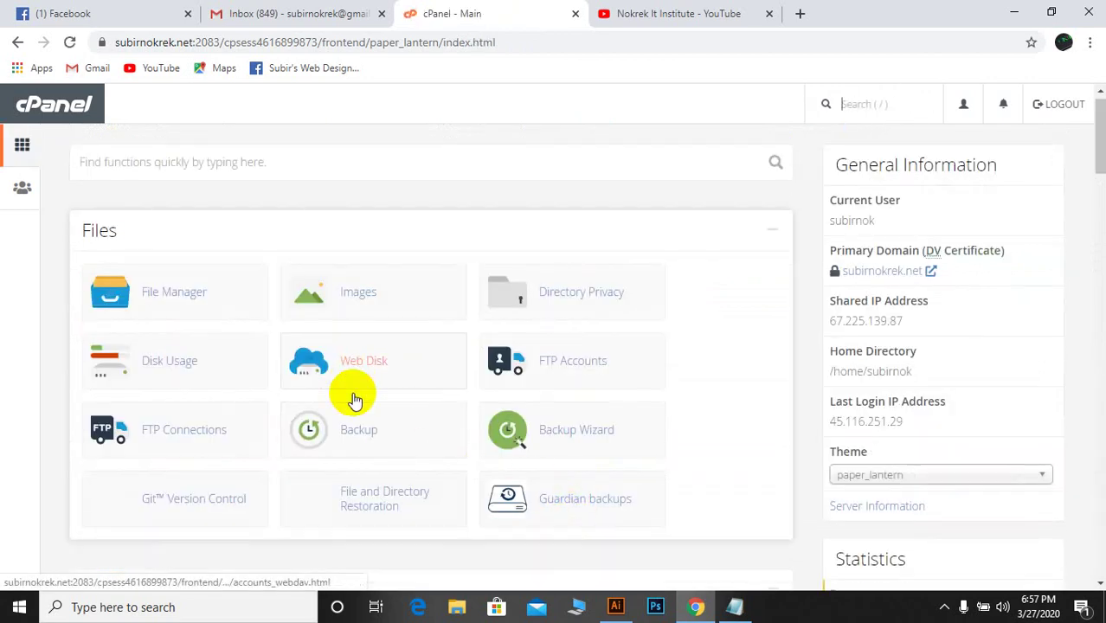
pyautogui.scroll(-2, 355, 400)
pyautogui.scroll(-3, 346, 389)
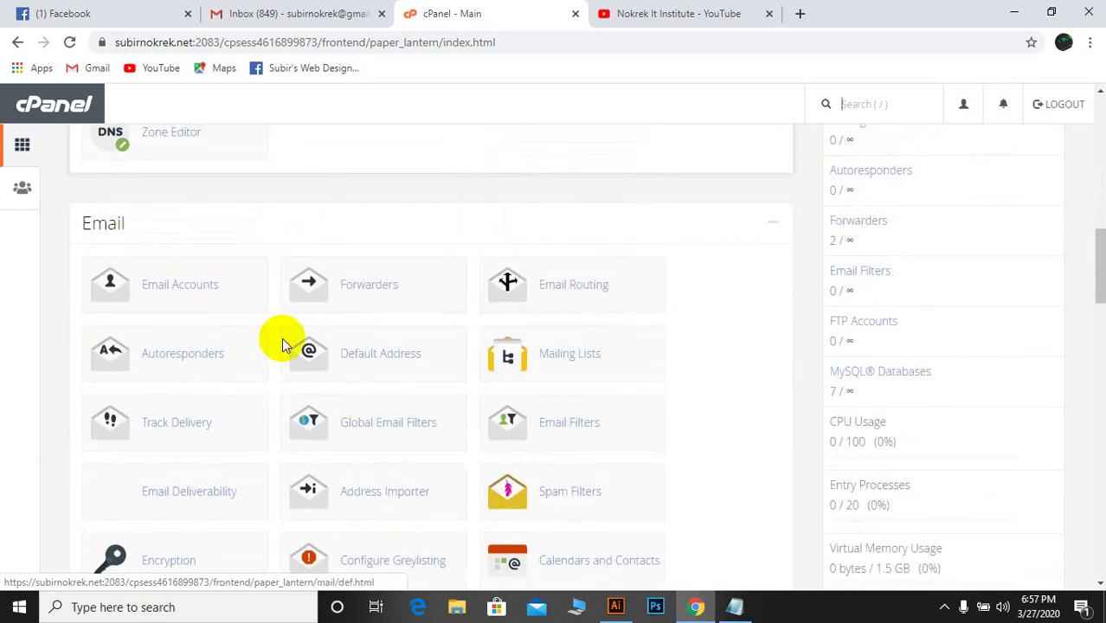
pyautogui.click(192, 289)
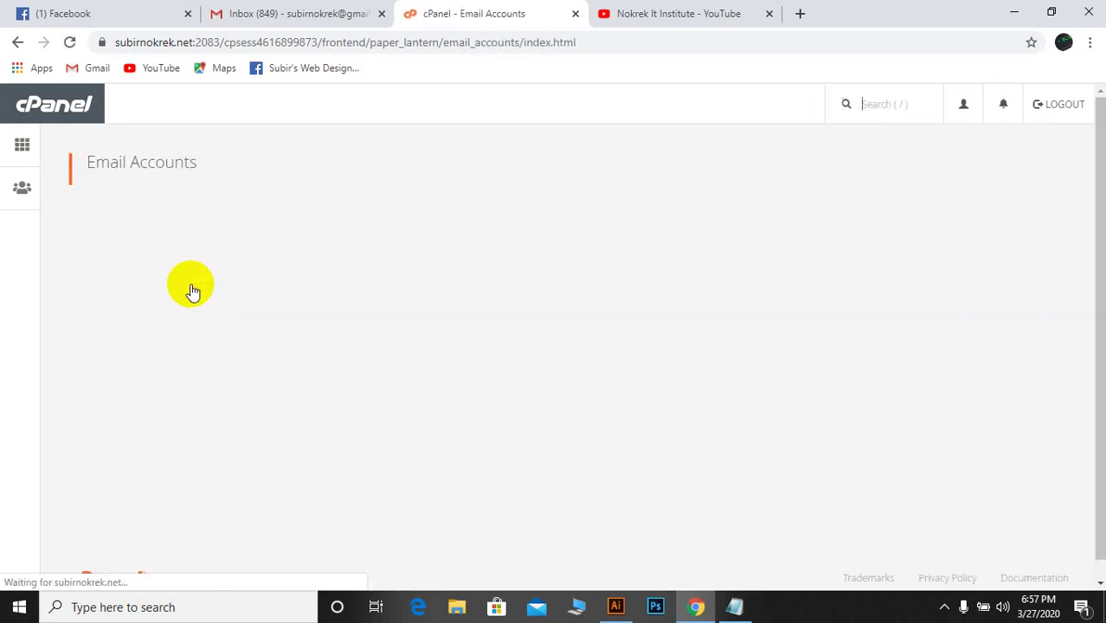
# Step: Open Connect Devices for the info account and view its manual SSL/TLS mail settings
pyautogui.scroll(-1, 362, 398)
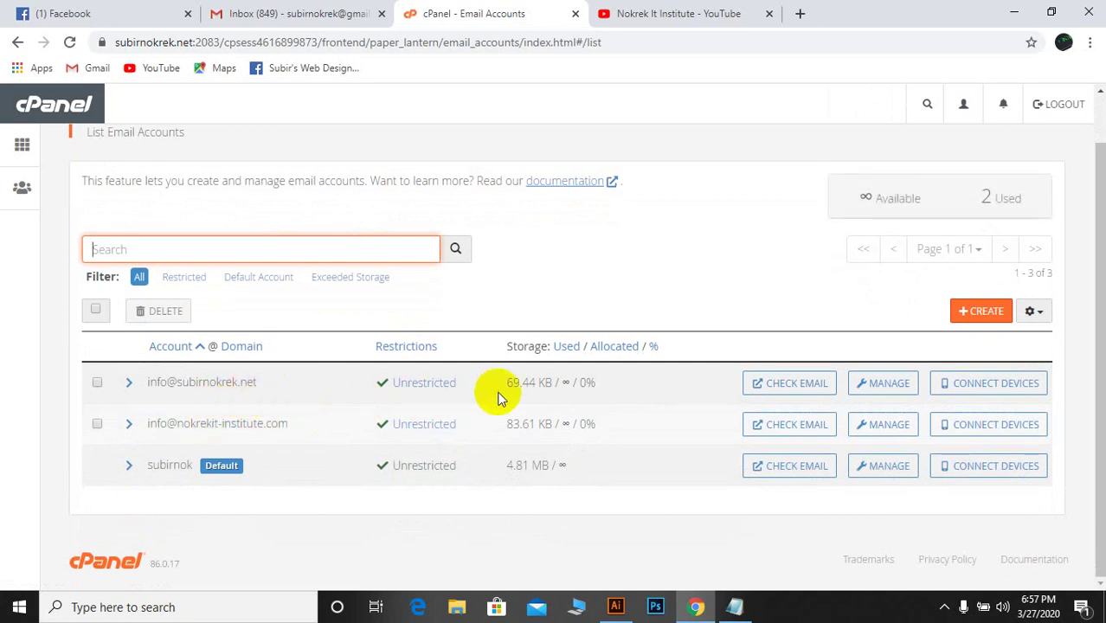
pyautogui.click(1003, 390)
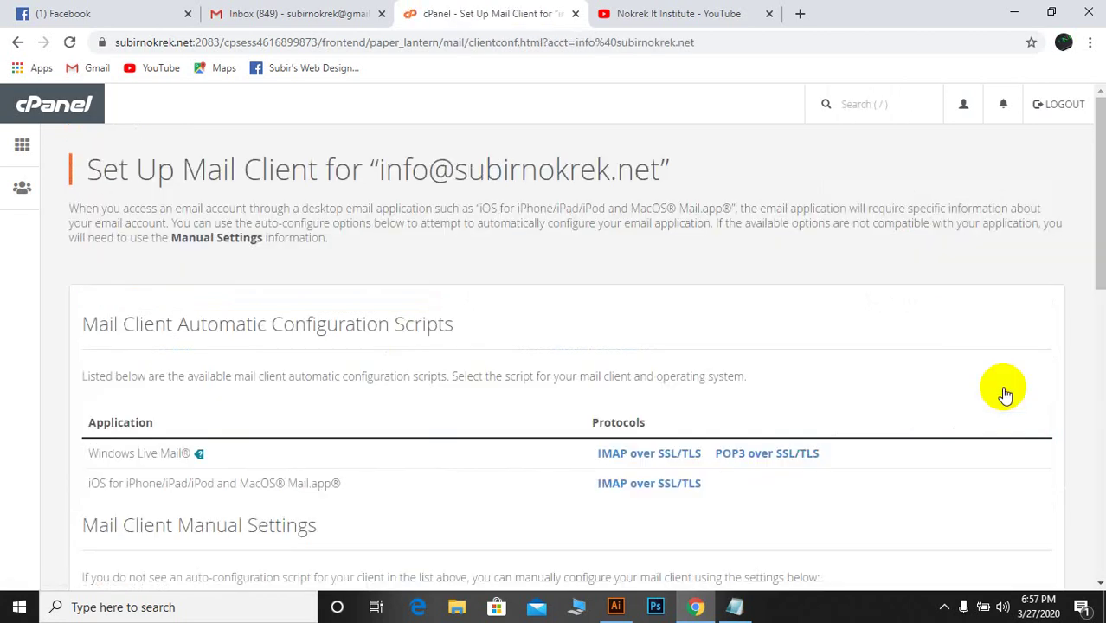
pyautogui.scroll(-1, 894, 371)
pyautogui.scroll(-2, 894, 371)
pyautogui.scroll(-1, 894, 371)
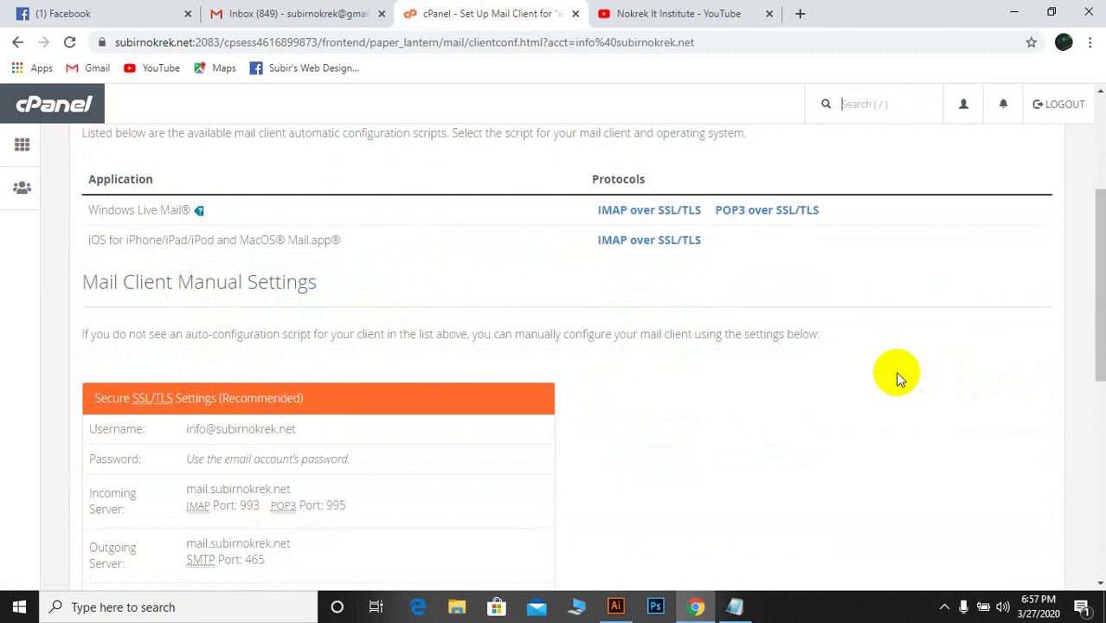
pyautogui.scroll(-2, 895, 371)
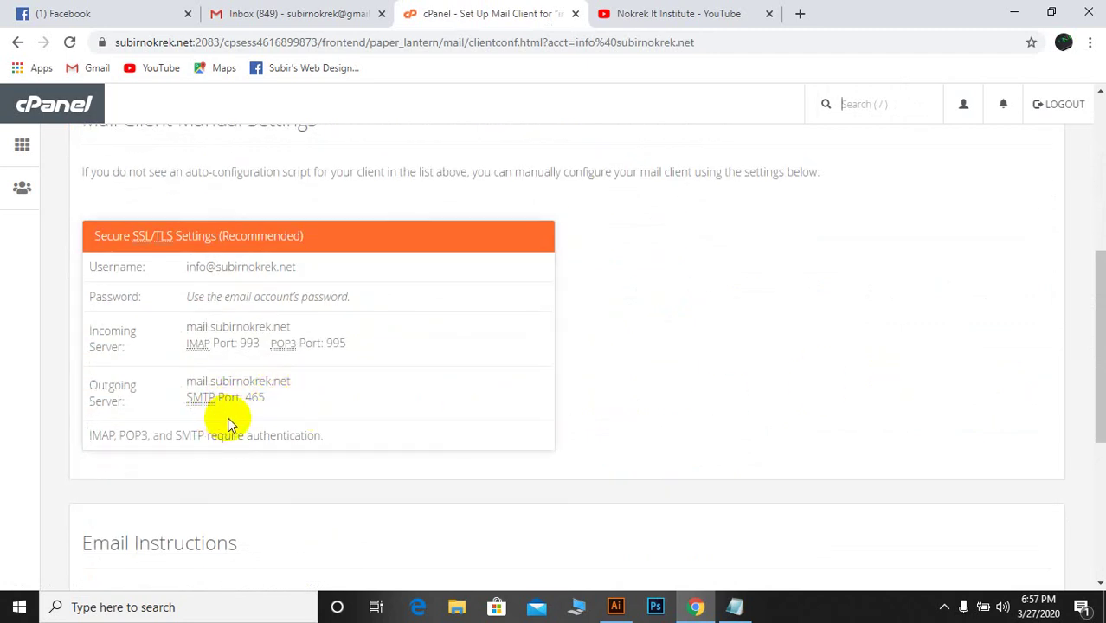
# Step: In Gmail Settings > Accounts and Import, start adding another send-from address
pyautogui.click(294, 13)
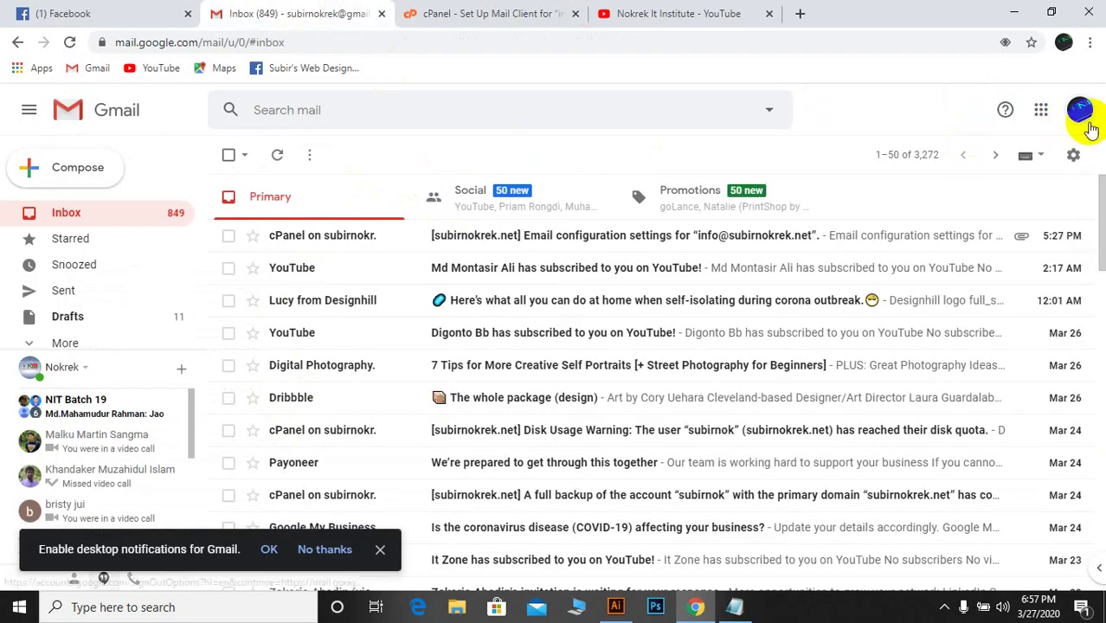
pyautogui.click(1072, 155)
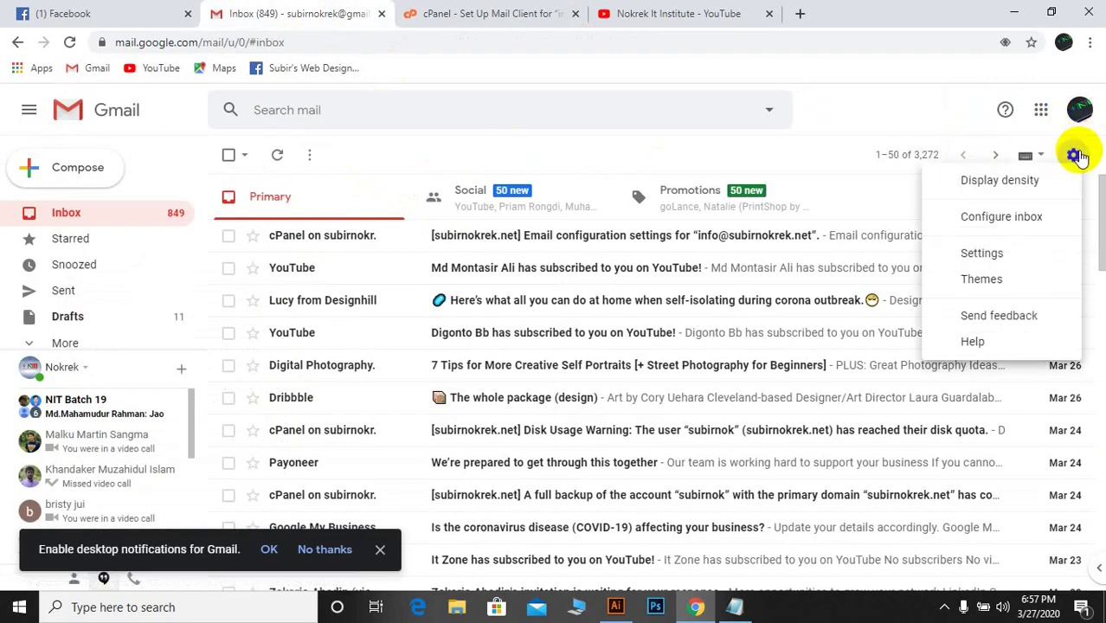
pyautogui.click(1008, 257)
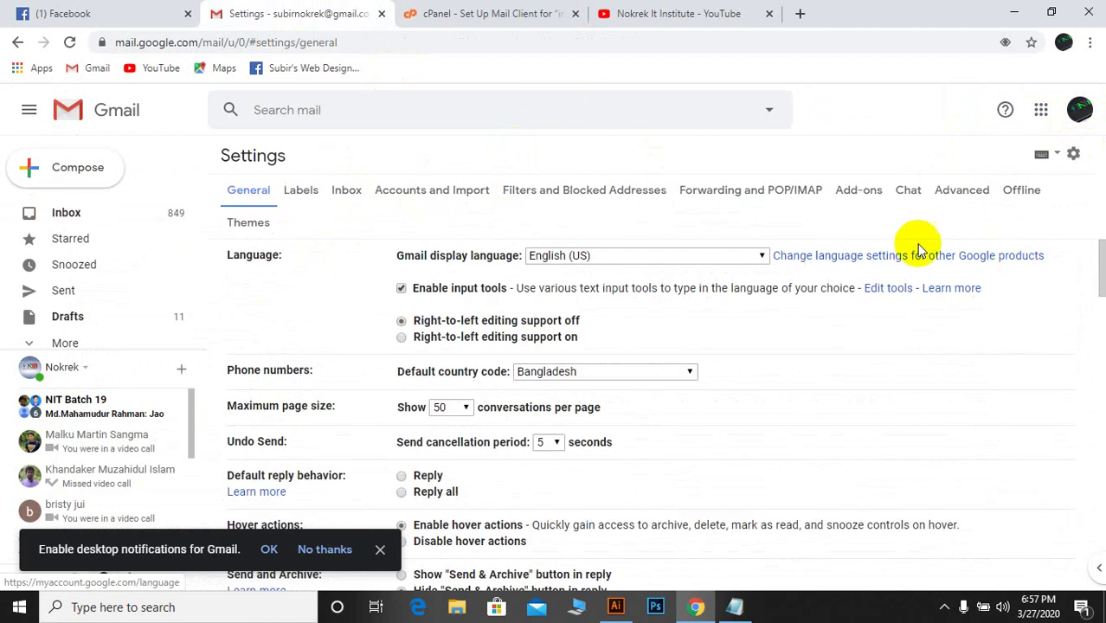
pyautogui.click(412, 194)
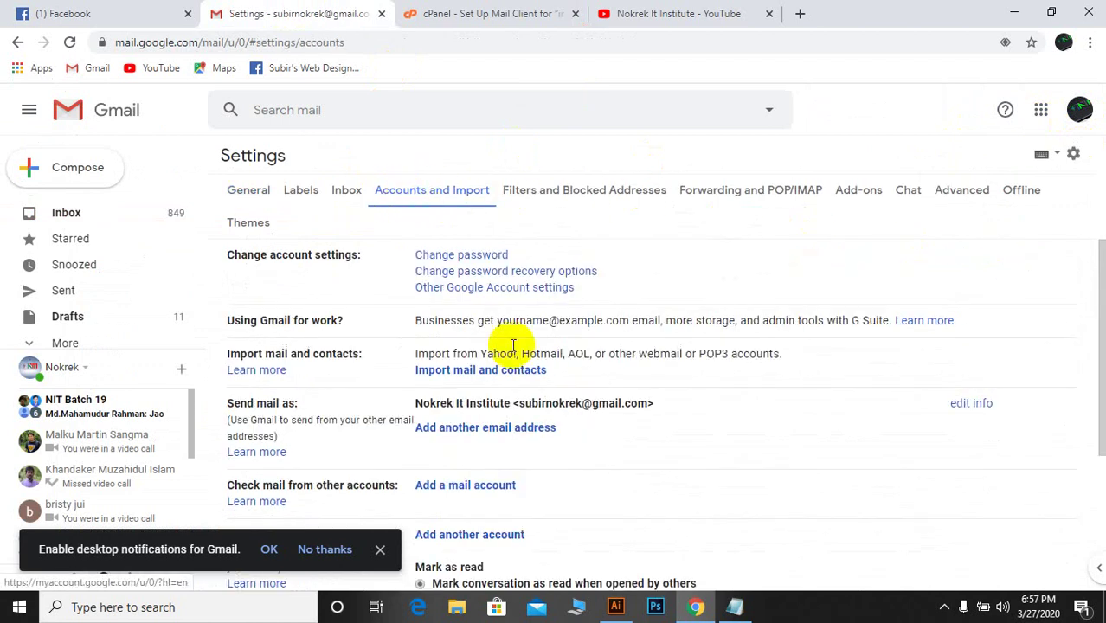
pyautogui.click(519, 430)
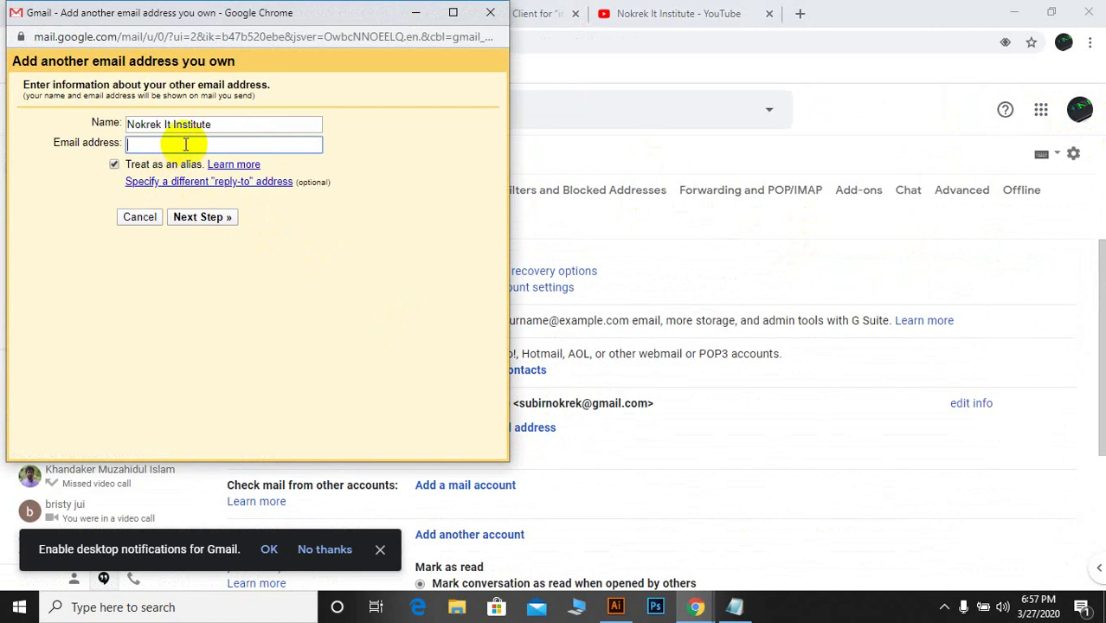
pyautogui.click(734, 607)
pyautogui.moveTo(350, 116)
pyautogui.mouseDown()
pyautogui.moveTo(590, 250)
pyautogui.moveTo(616, 279)
pyautogui.mouseUp()
pyautogui.click(219, 143)
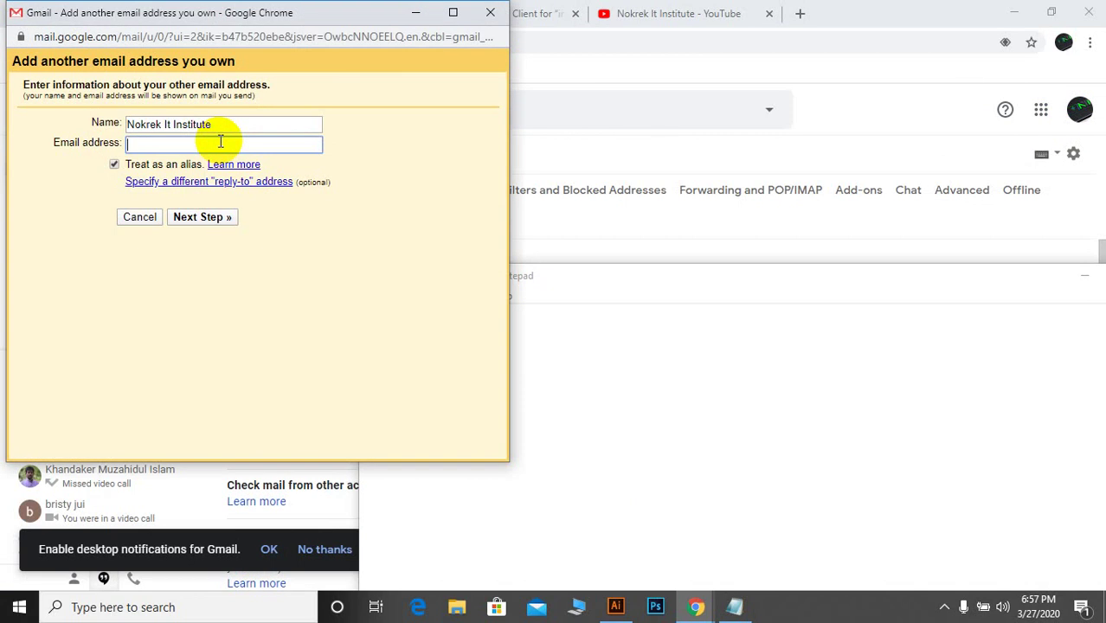
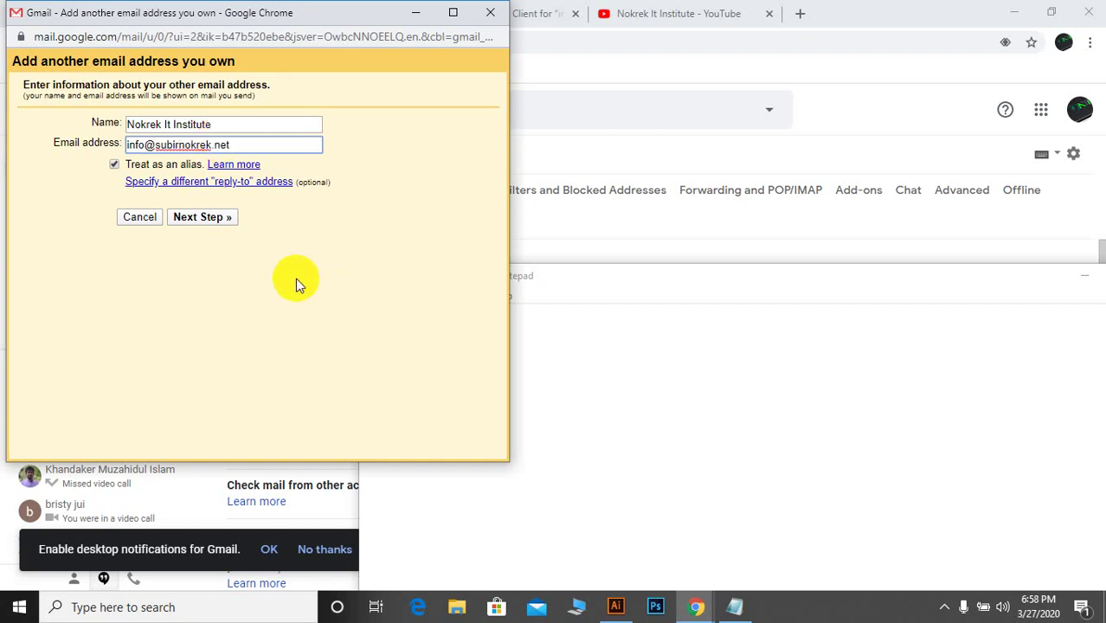
pyautogui.click(200, 220)
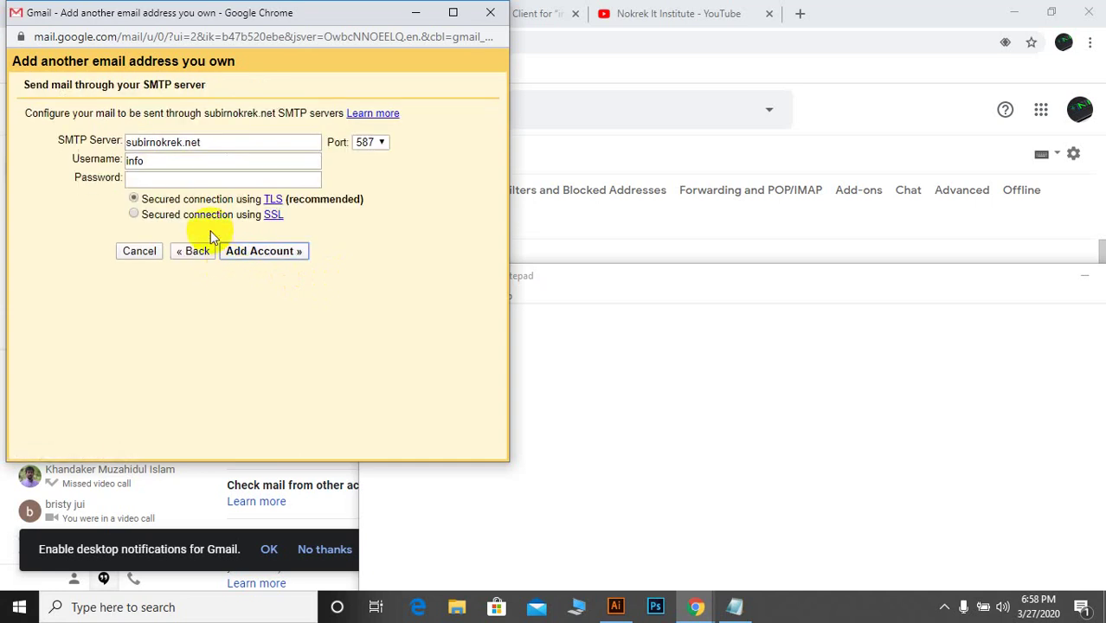
pyautogui.click(164, 160)
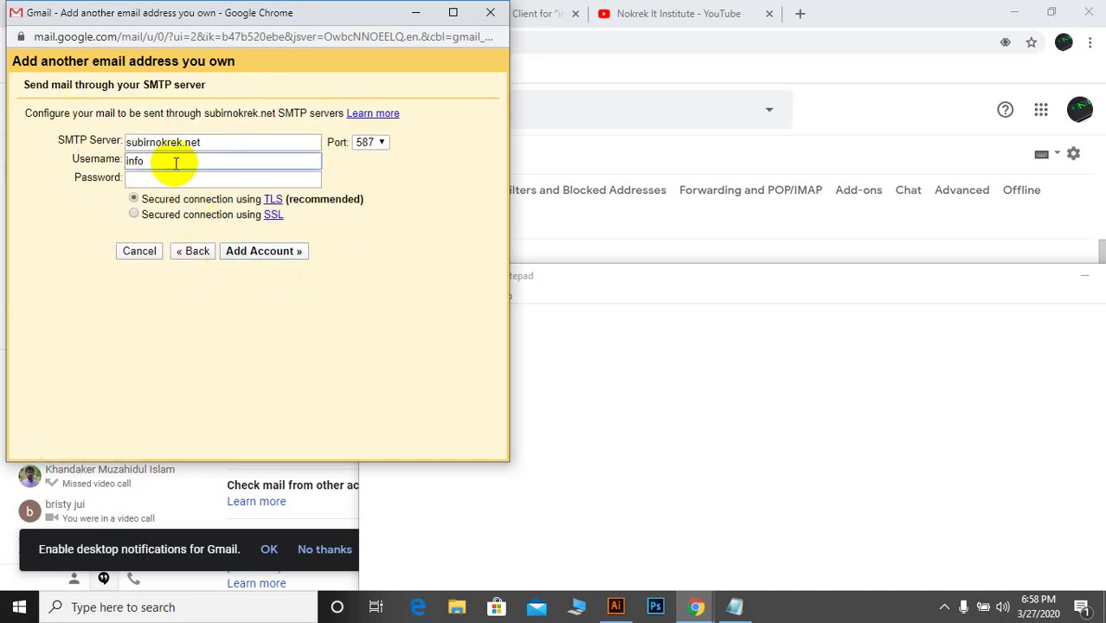
pyautogui.click(158, 177)
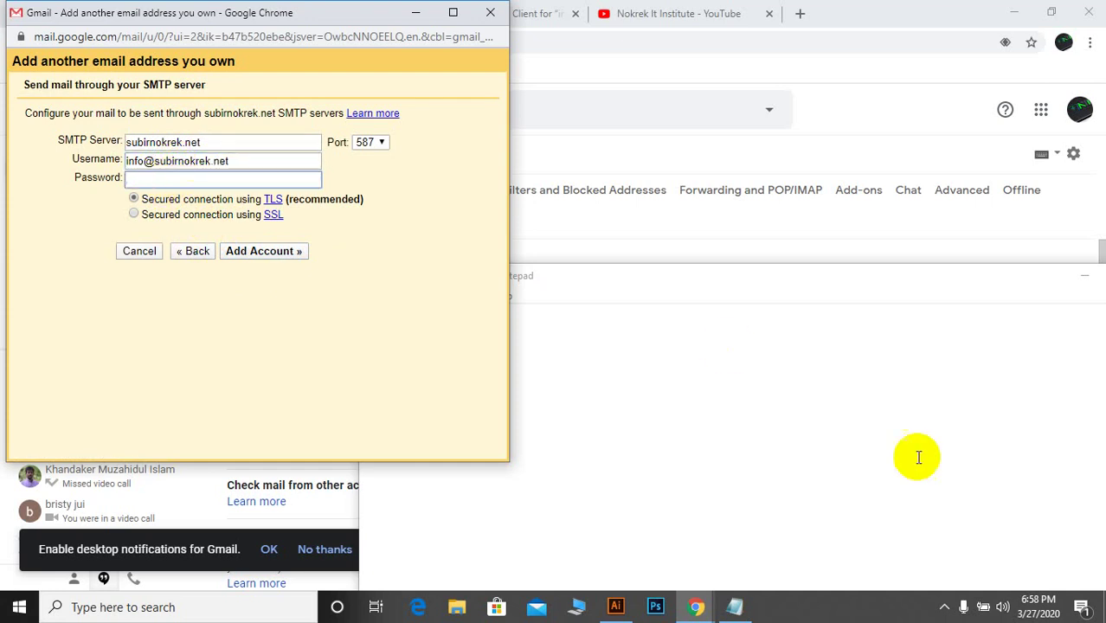
# Step: Bring up the Notepad notes, maximize them, and copy the info mailbox password
pyautogui.click(735, 606)
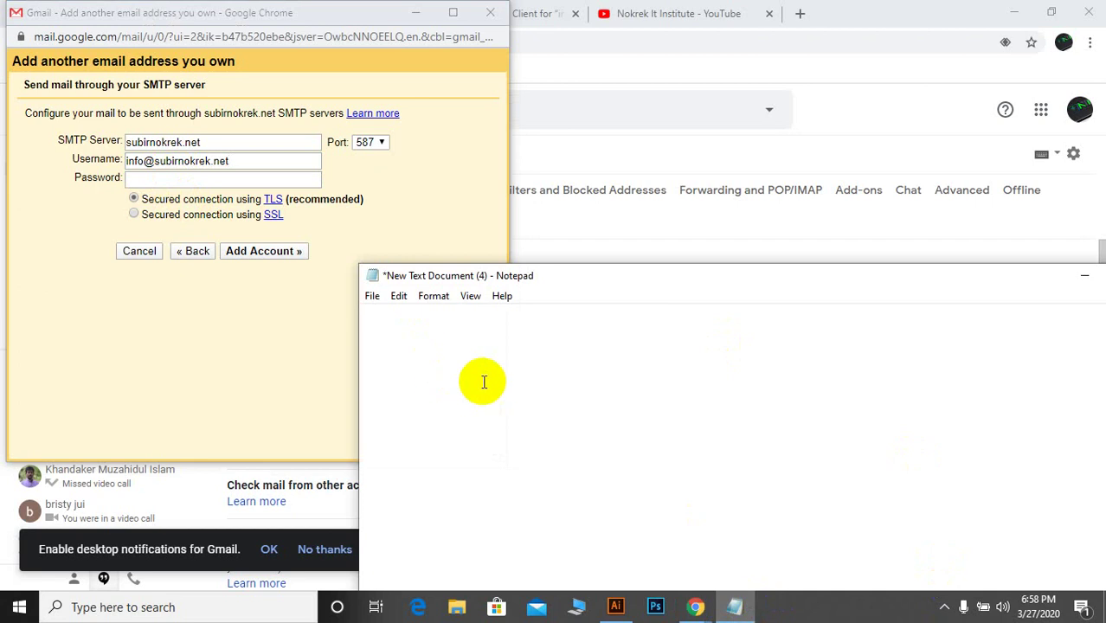
pyautogui.moveTo(563, 279); pyautogui.dragTo(493, 161)
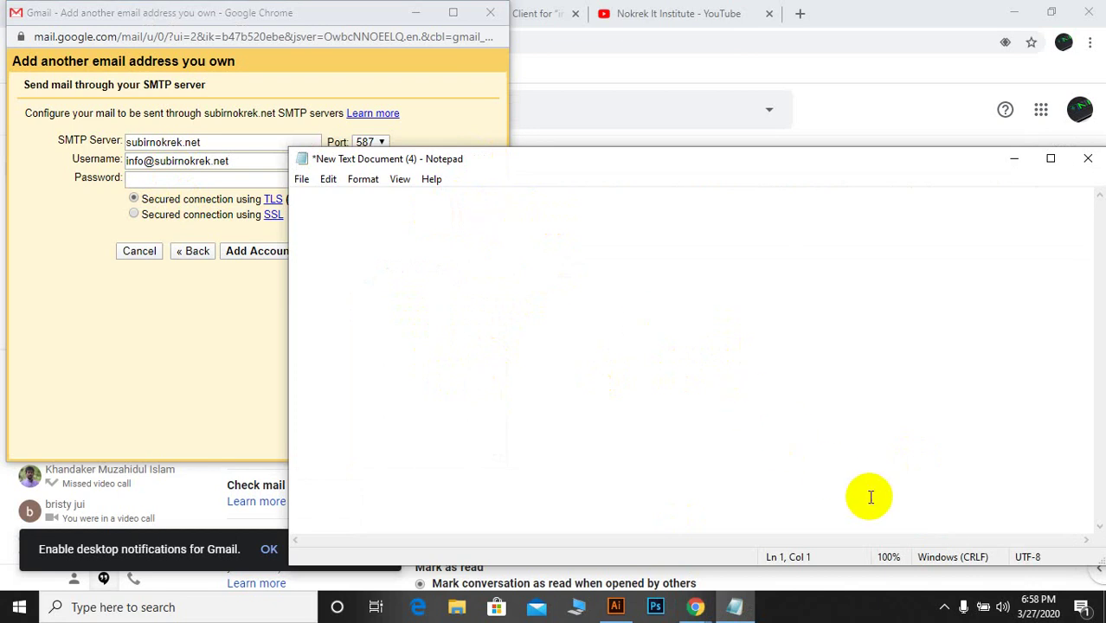
pyautogui.click(944, 607)
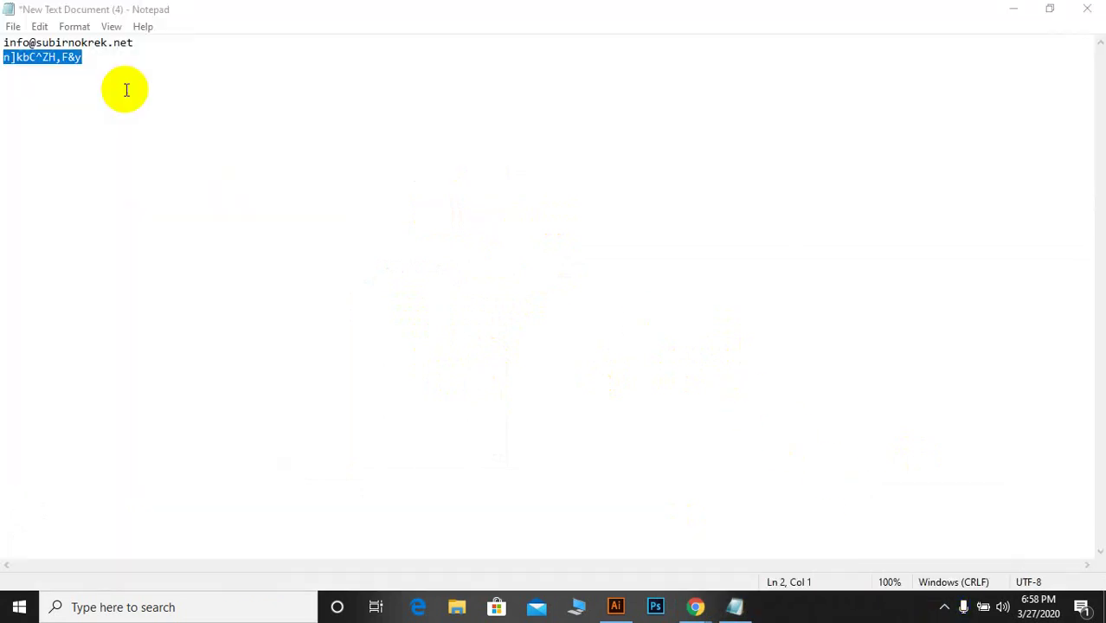
pyautogui.rightClick(49, 60)
pyautogui.click(90, 115)
pyautogui.moveTo(694, 607)
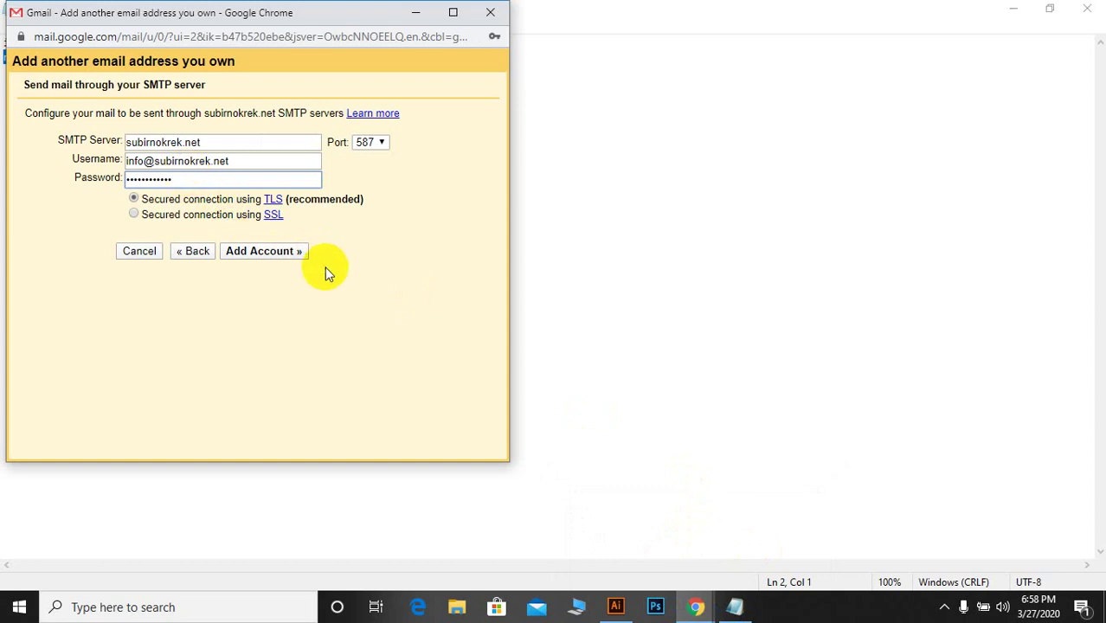
# Step: Check cPanel's manual mail client settings for the outgoing server details
pyautogui.click(695, 608)
pyautogui.click(637, 536)
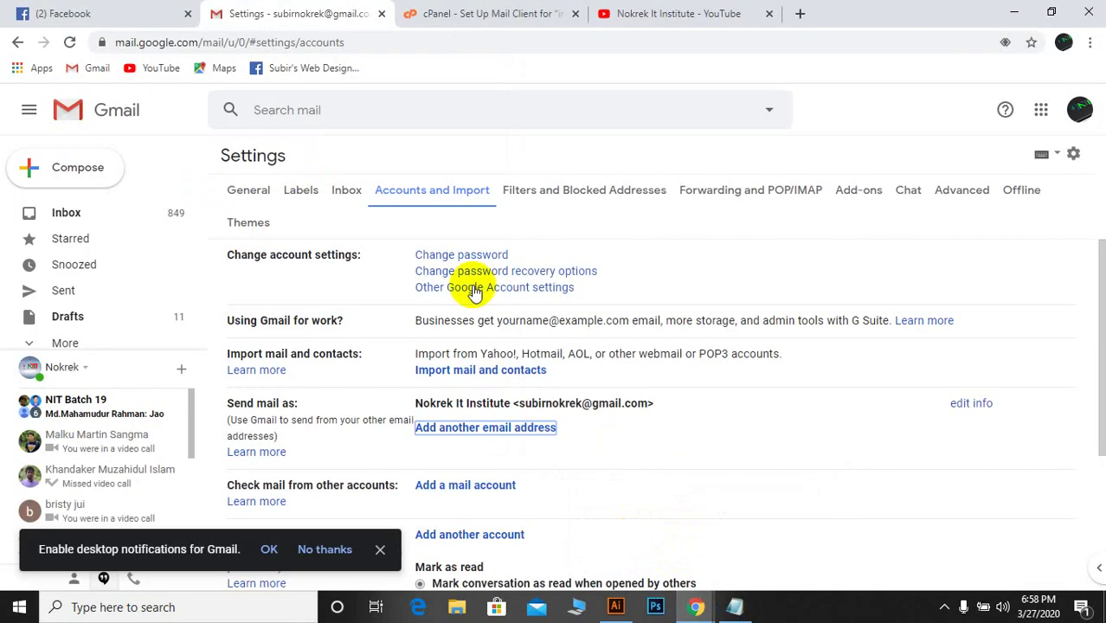
pyautogui.click(500, 15)
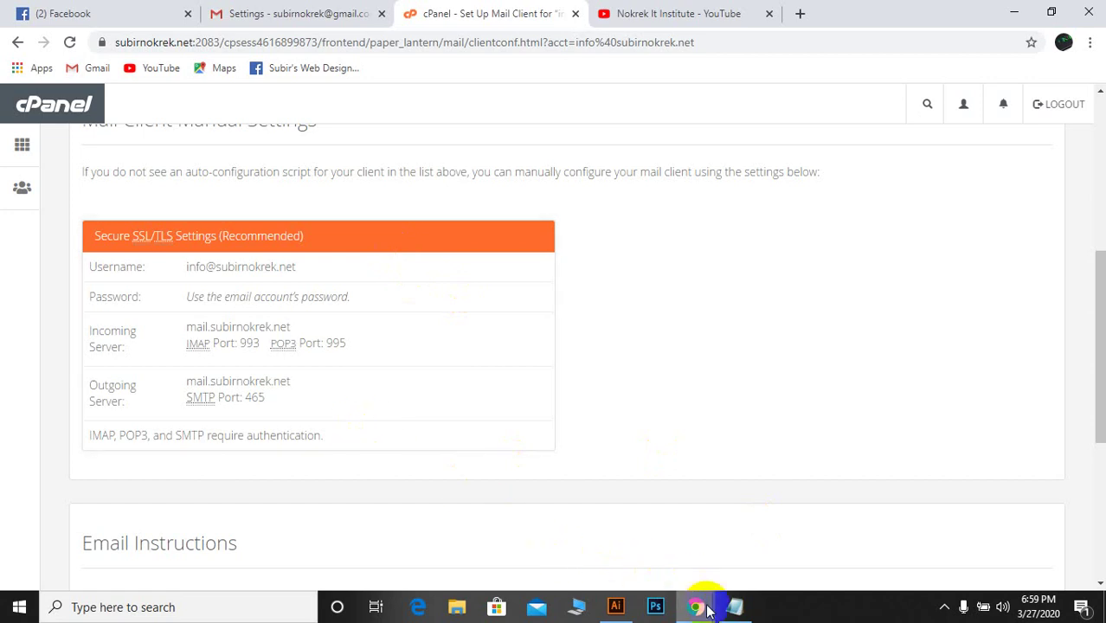
pyautogui.moveTo(696, 607)
pyautogui.click(758, 524)
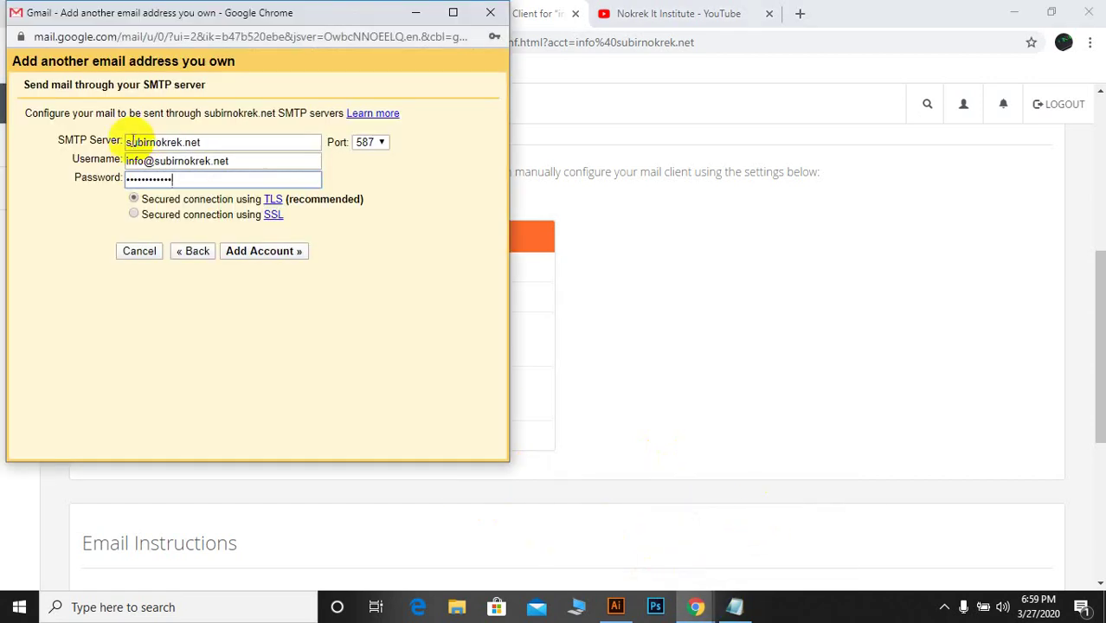
# Step: Set the SMTP server to mail.subirnokrek.net and select port 465 with SSL
pyautogui.moveTo(127, 142)
pyautogui.mouseDown()
pyautogui.moveTo(201, 142)
pyautogui.moveTo(60, 141)
pyautogui.mouseUp()
pyautogui.write('mail.')
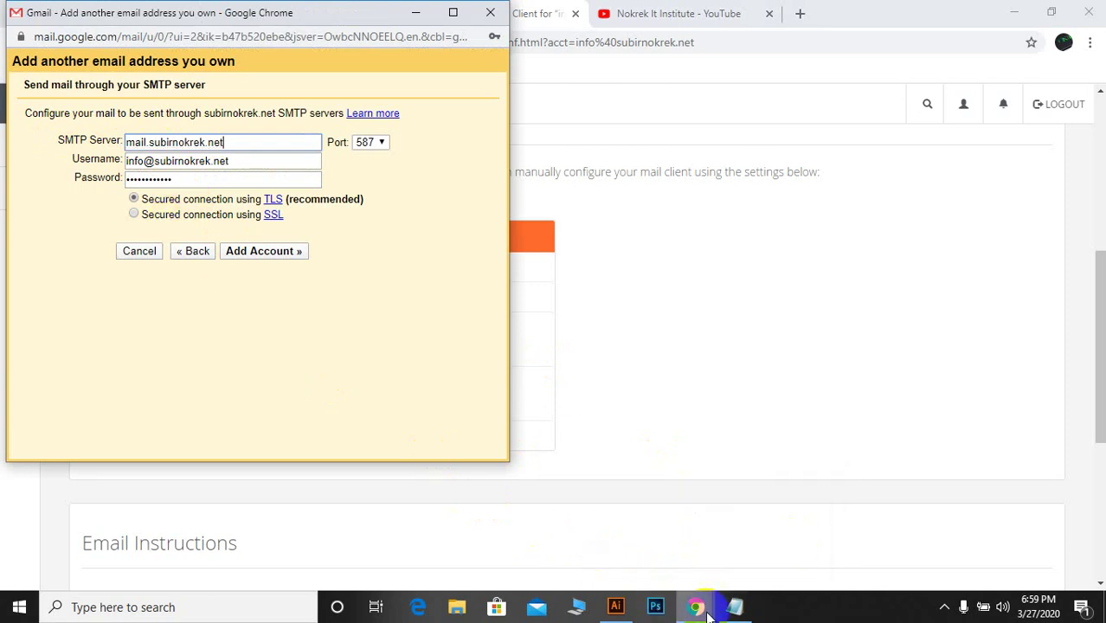
pyautogui.click(623, 524)
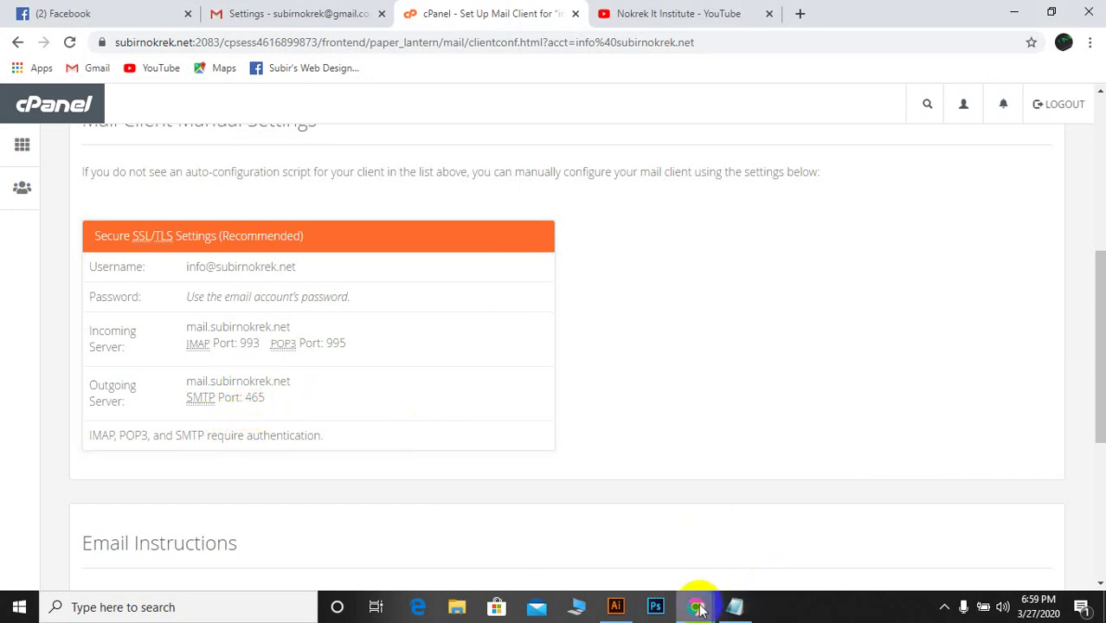
pyautogui.click(773, 560)
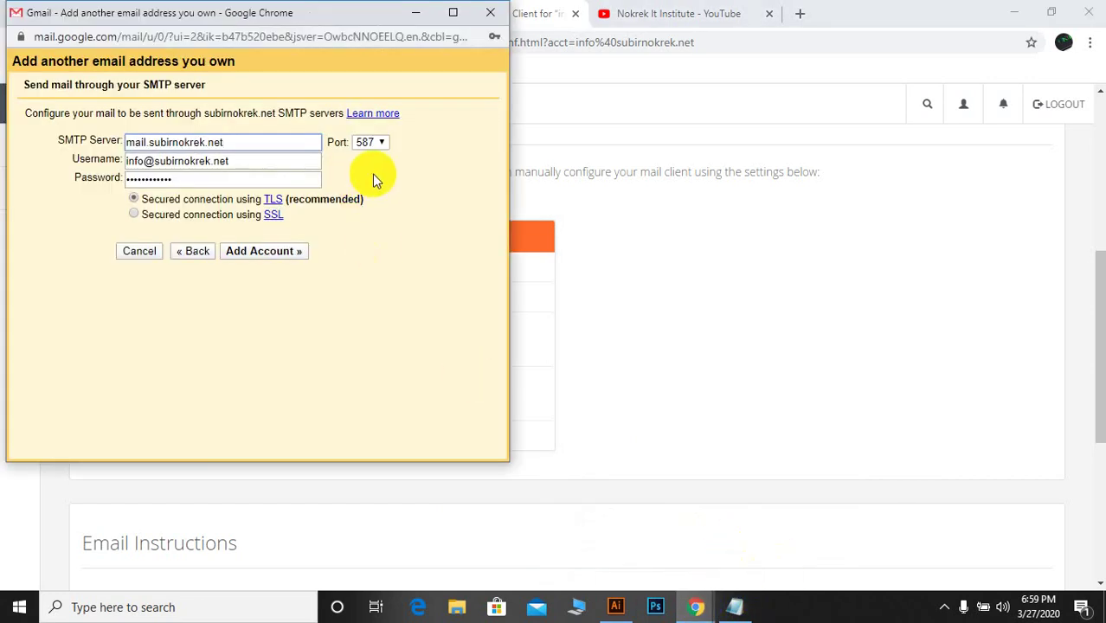
pyautogui.click(379, 144)
pyautogui.click(381, 170)
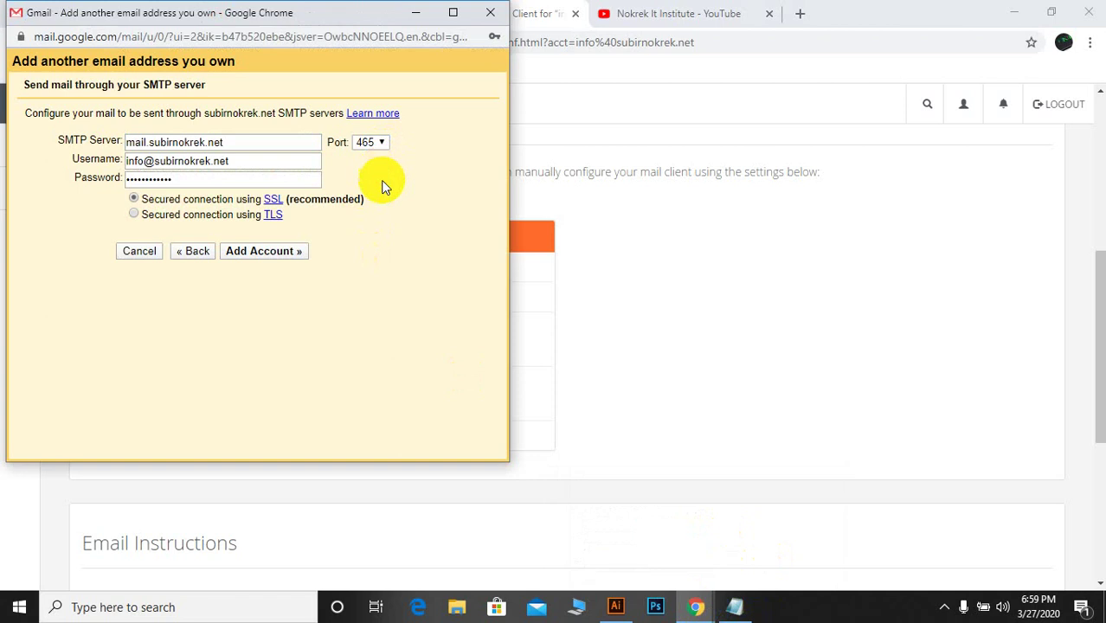
# Step: Submit the SMTP details, dismiss the save-password prompts and move the verification window aside
pyautogui.click(268, 256)
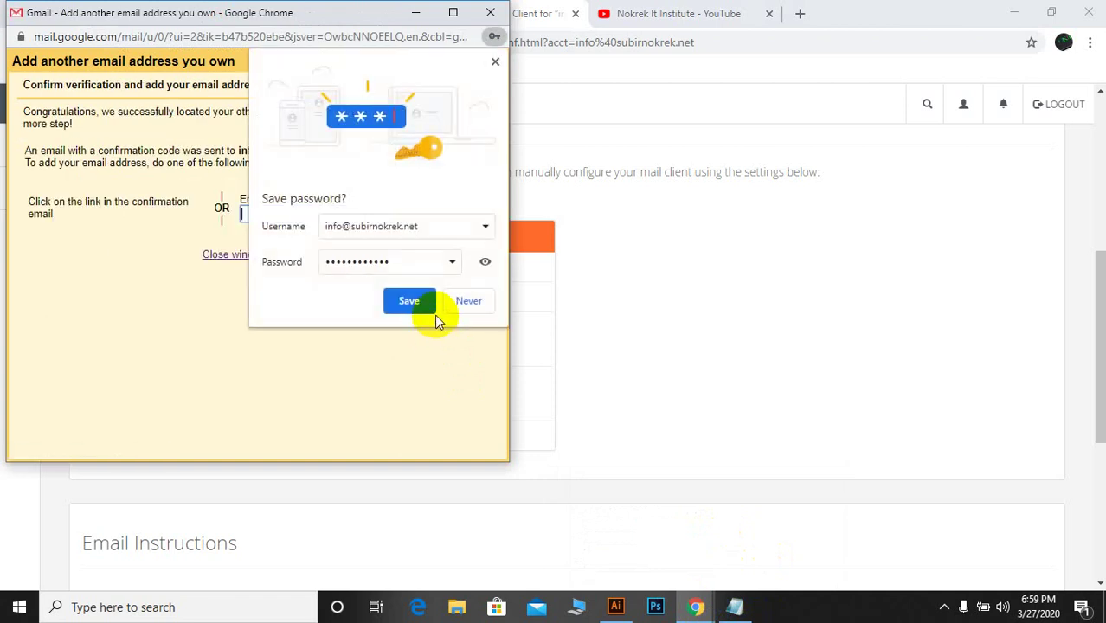
pyautogui.click(402, 309)
pyautogui.click(327, 220)
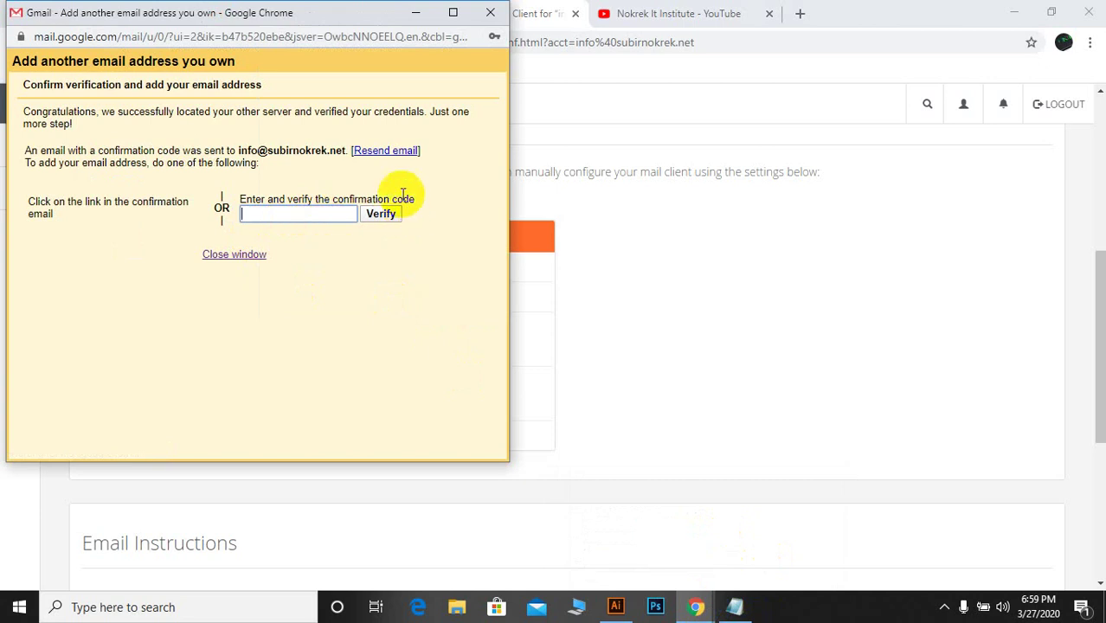
pyautogui.moveTo(329, 19); pyautogui.dragTo(827, 166)
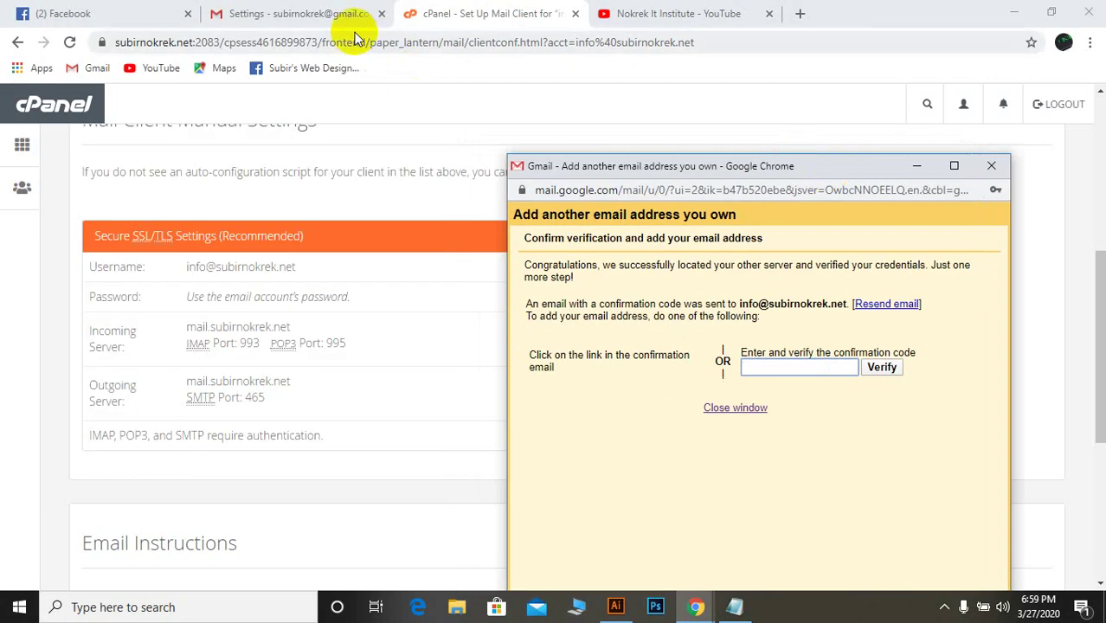
# Step: Go to the inbox and read the cPanel email configuration settings message
pyautogui.click(318, 24)
pyautogui.click(43, 215)
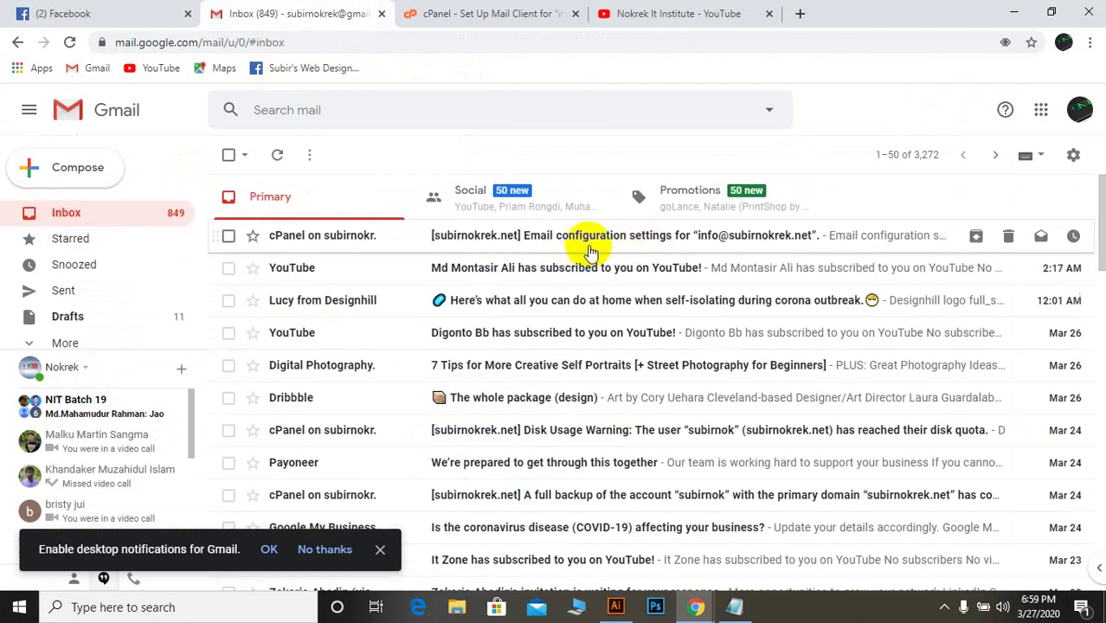
pyautogui.click(562, 249)
pyautogui.scroll(-2, 563, 254)
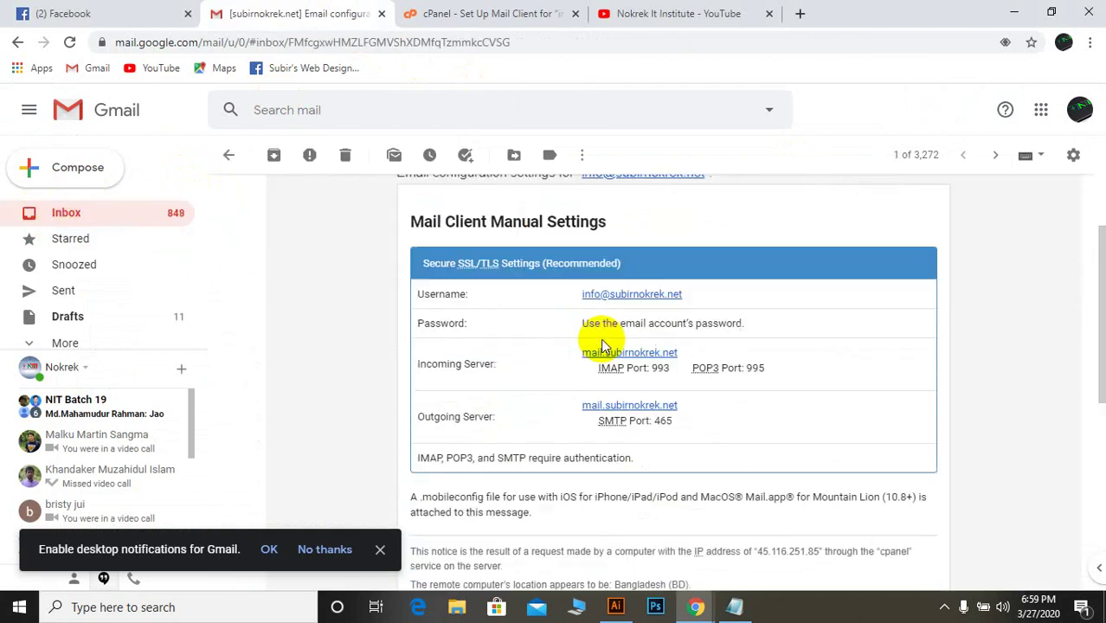
pyautogui.scroll(-1, 600, 346)
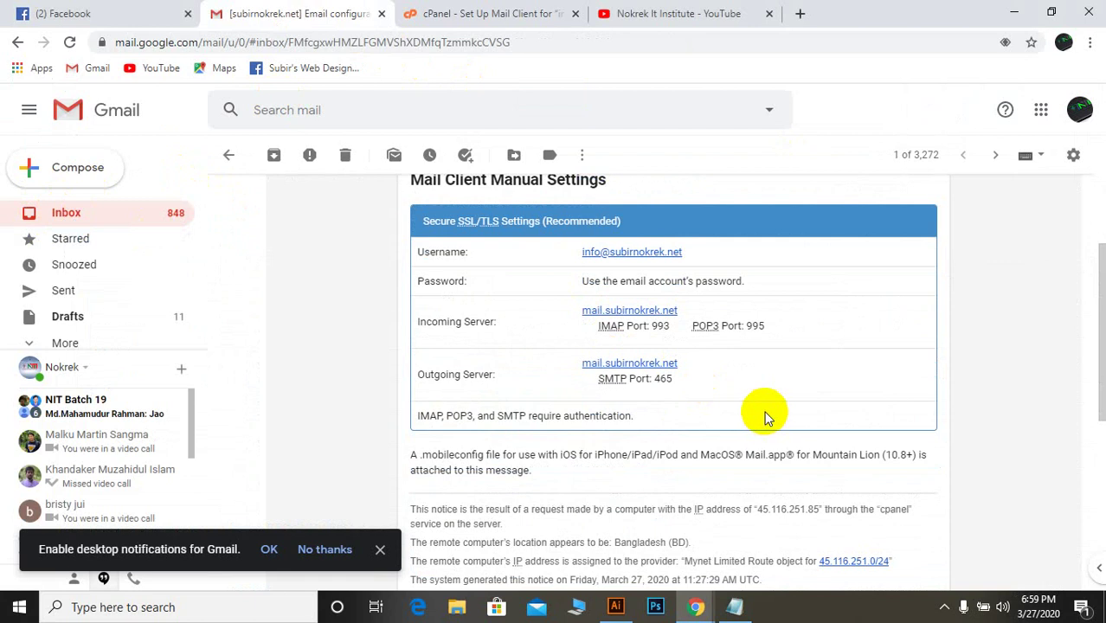
pyautogui.scroll(-2, 765, 418)
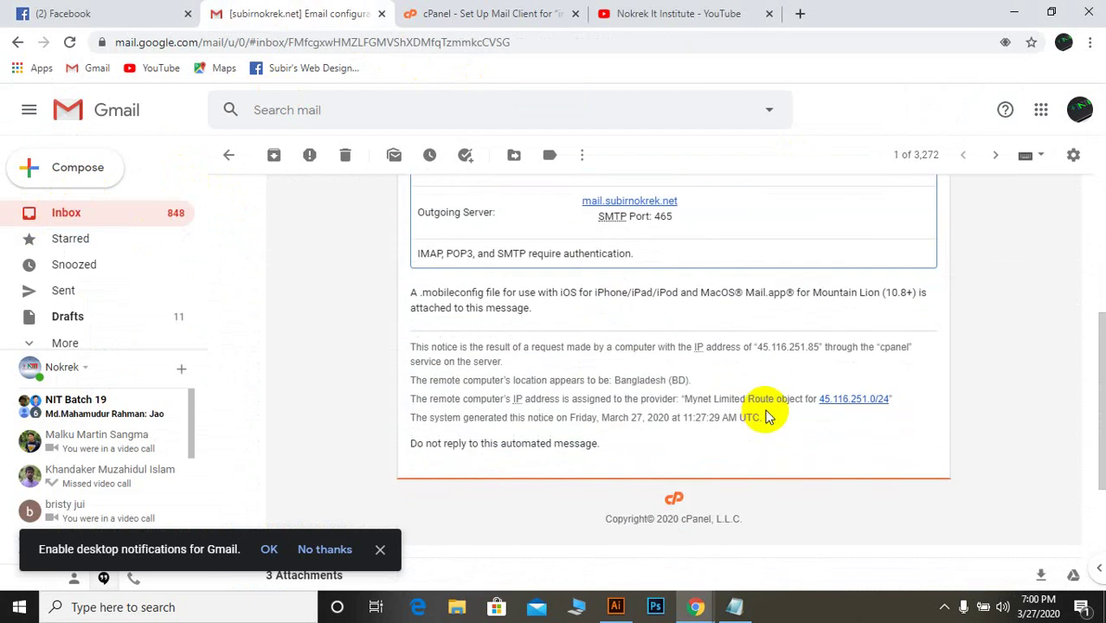
pyautogui.scroll(1, 766, 416)
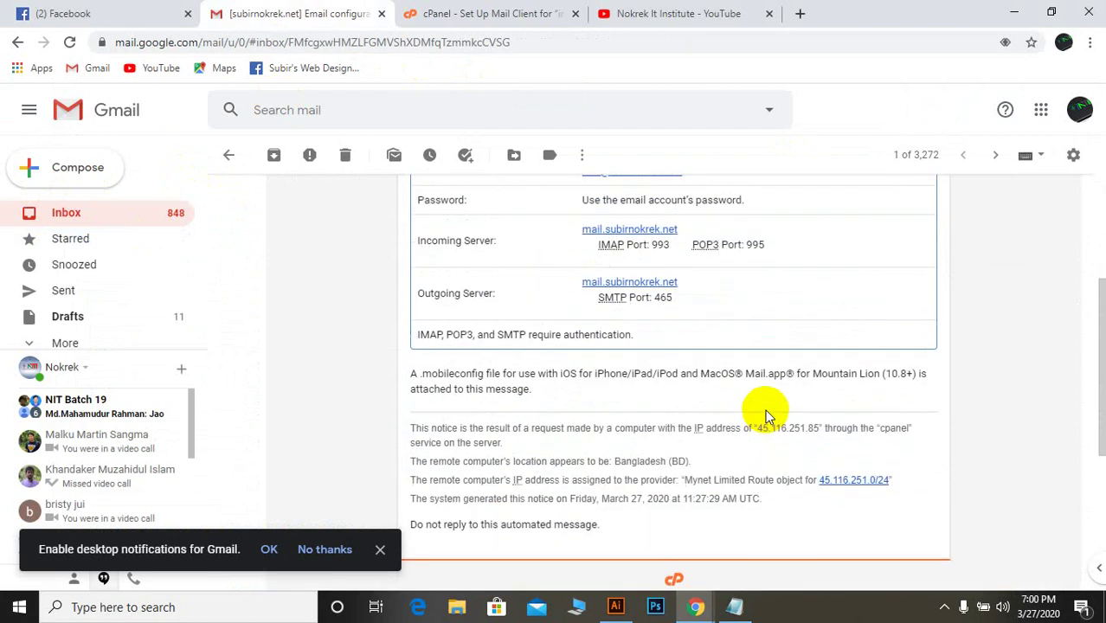
pyautogui.scroll(1, 764, 410)
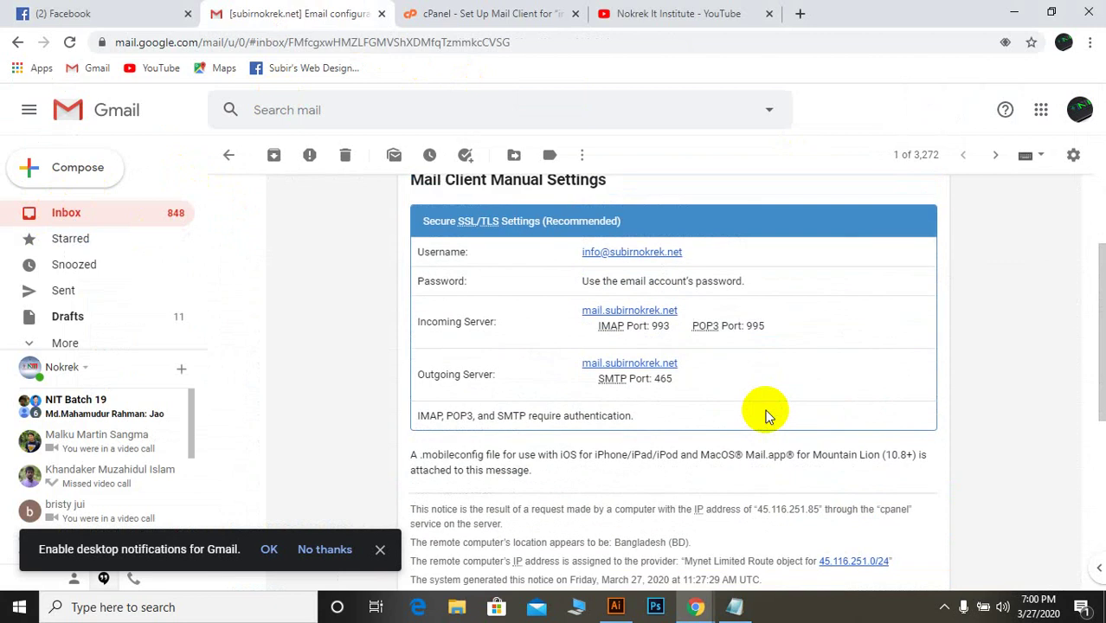
pyautogui.scroll(-3, 766, 416)
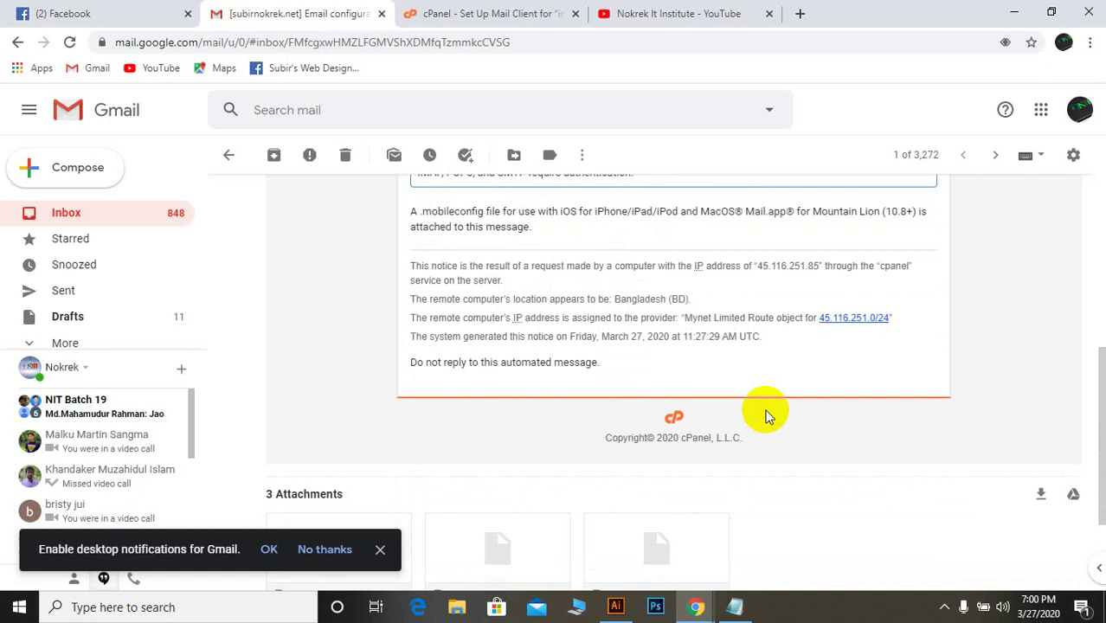
pyautogui.scroll(3, 766, 416)
# Step: Return to the inbox and reopen the cPanel configuration message to review it again
pyautogui.click(54, 213)
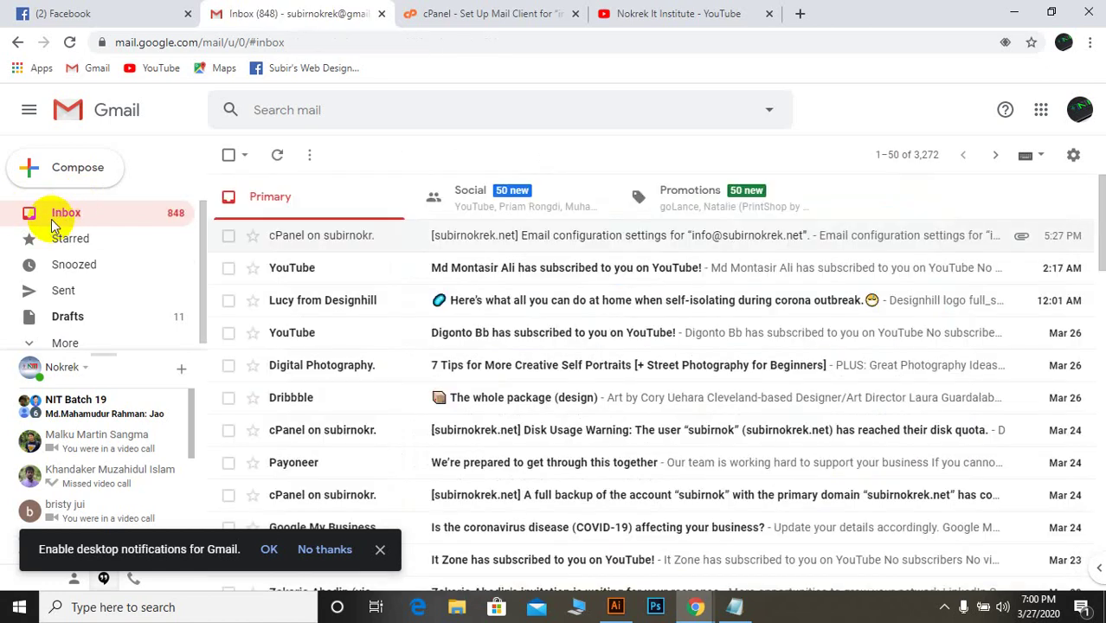
pyautogui.moveTo(606, 235)
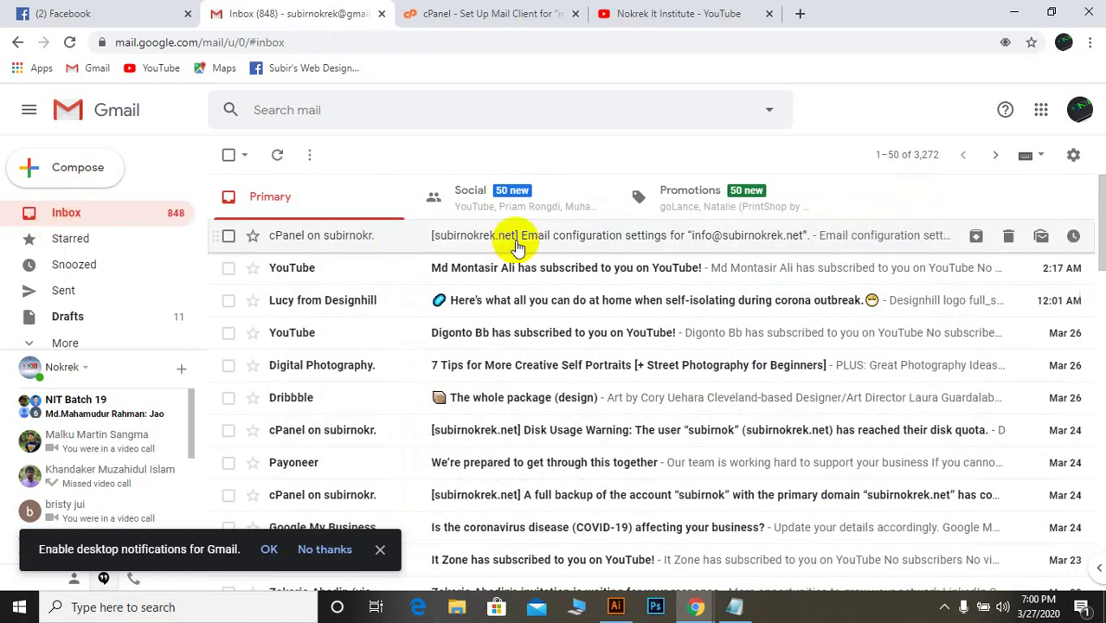
pyautogui.click(538, 243)
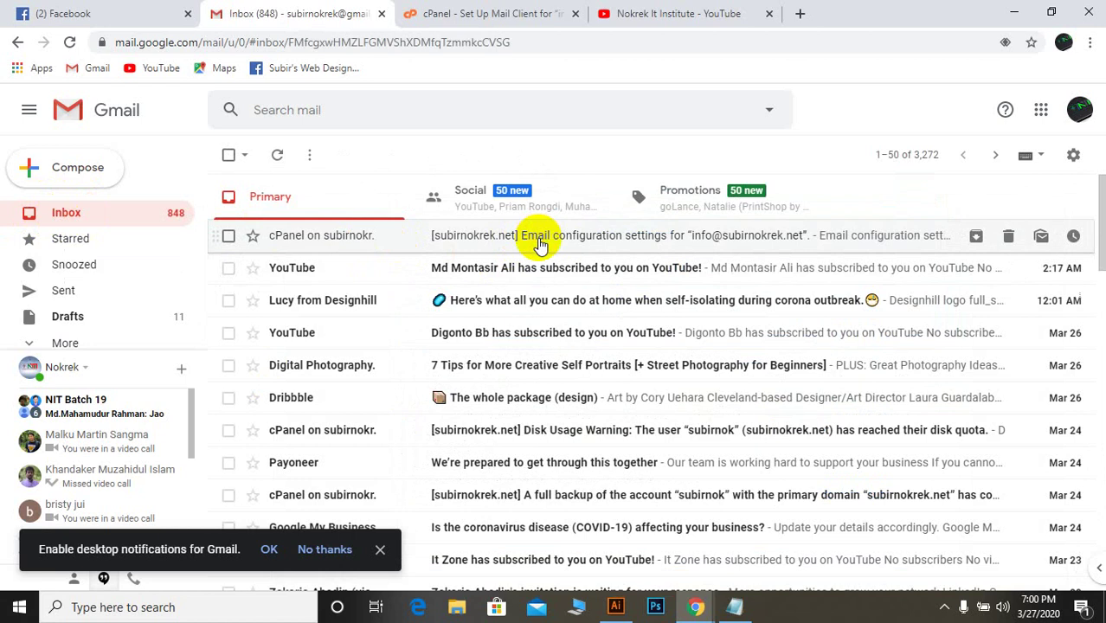
pyautogui.scroll(-1, 567, 290)
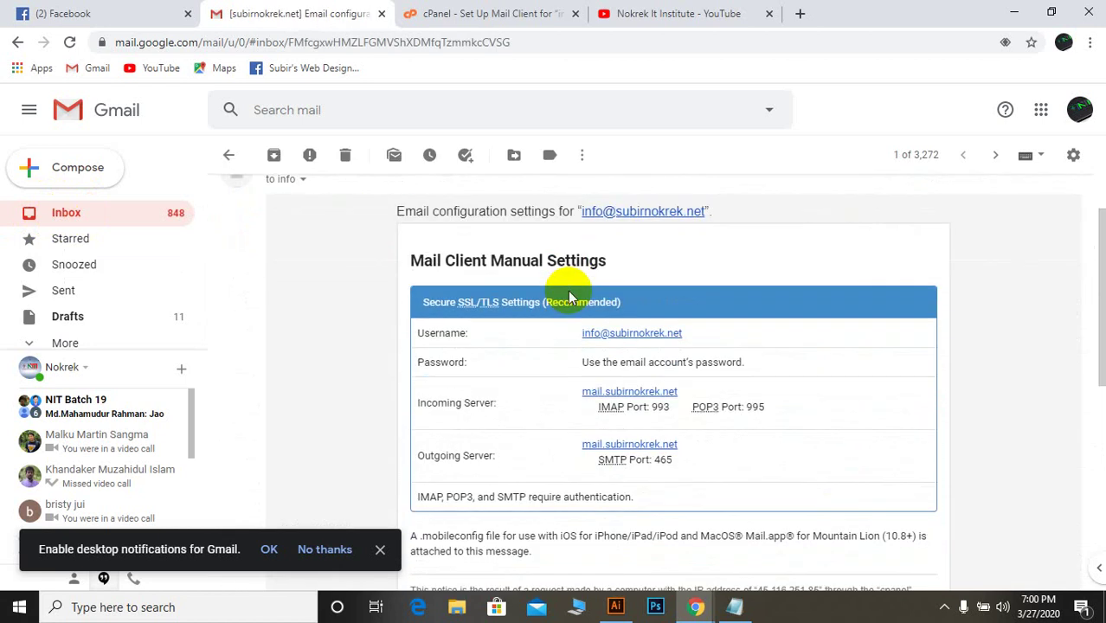
pyautogui.scroll(-1, 744, 380)
pyautogui.scroll(-1, 779, 423)
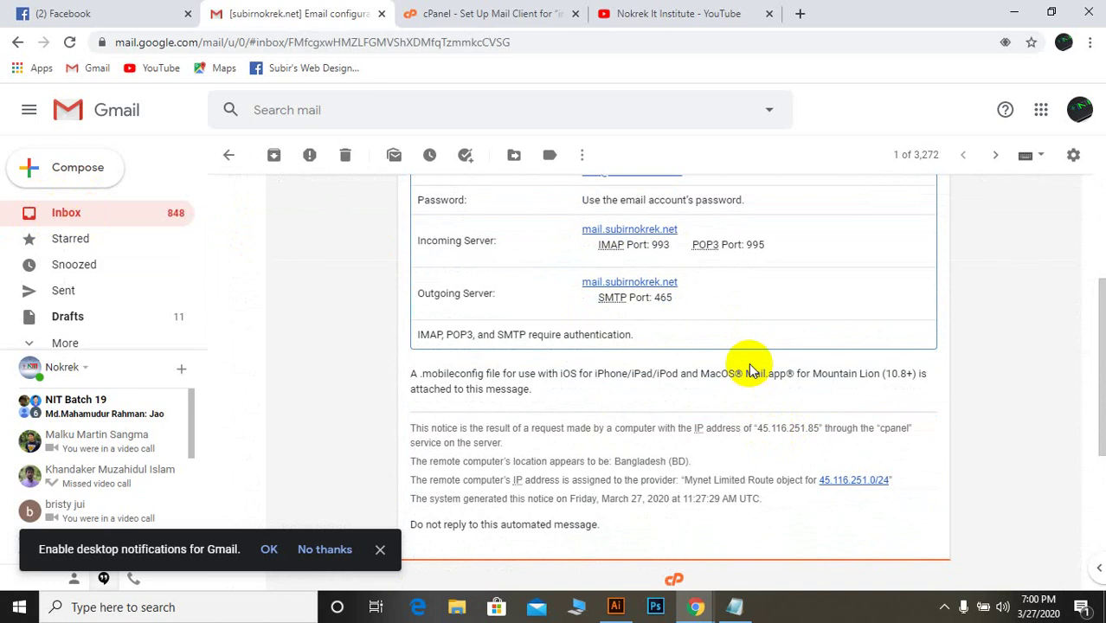
pyautogui.scroll(1, 751, 370)
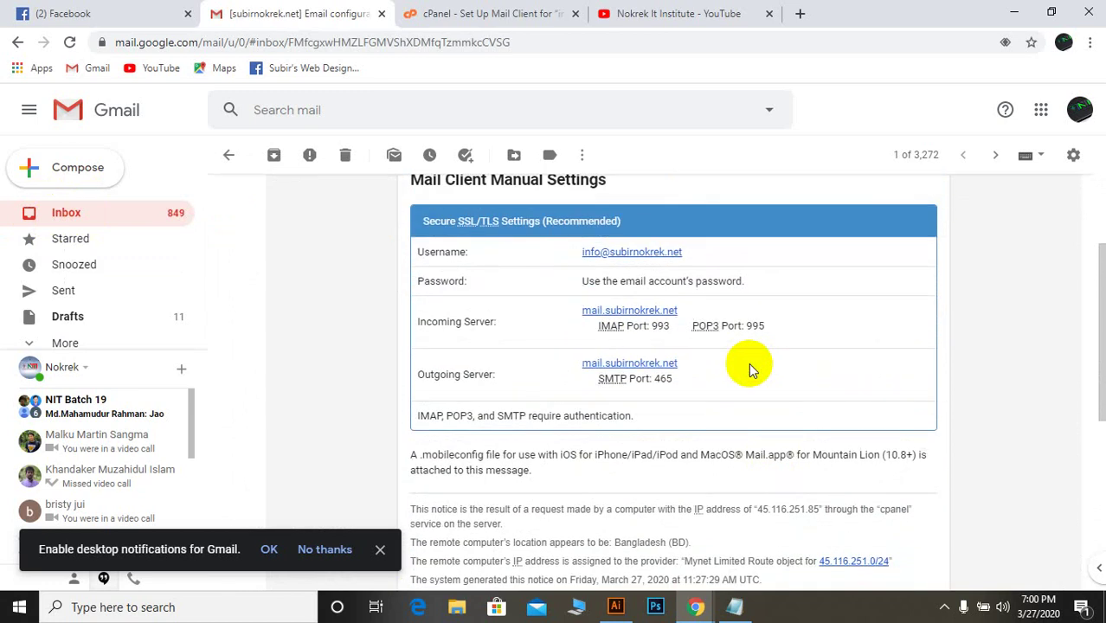
pyautogui.click(943, 607)
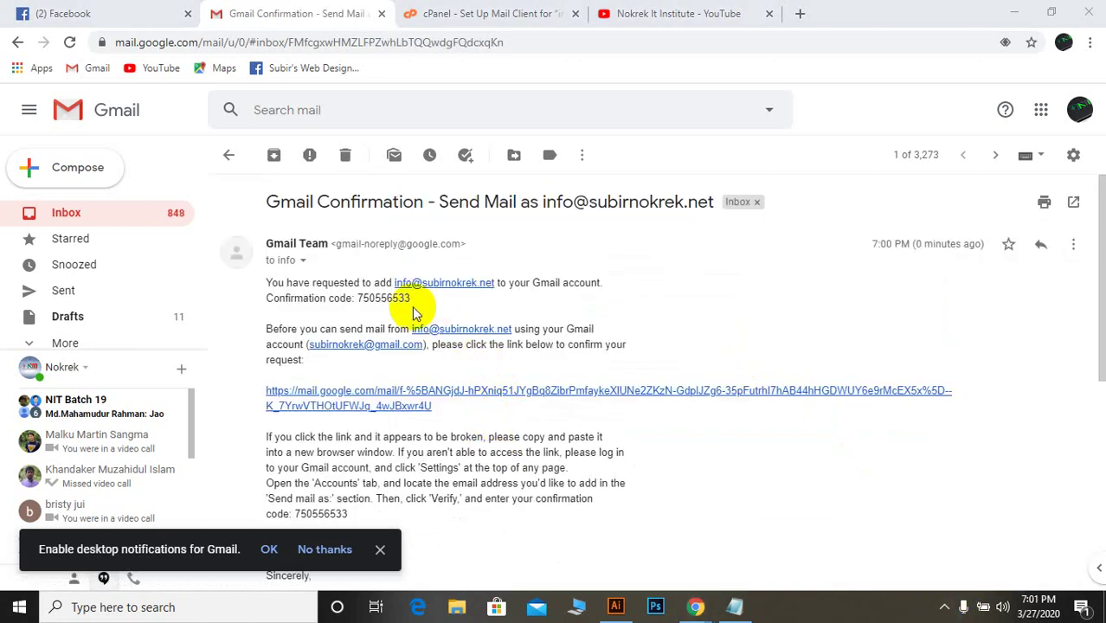
pyautogui.click(389, 402)
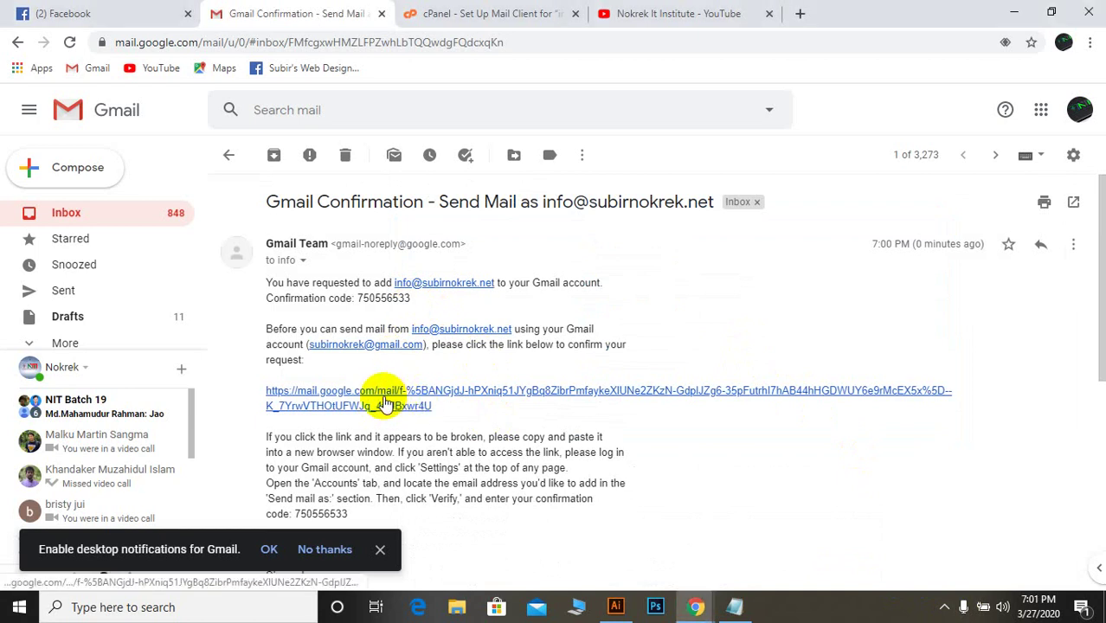
pyautogui.click(385, 404)
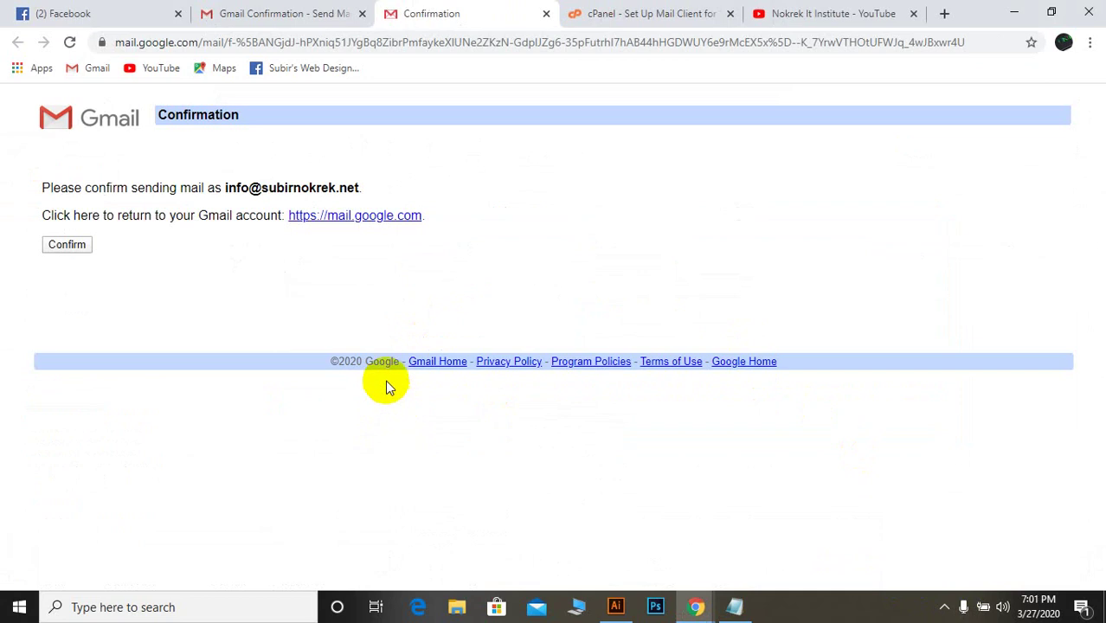
pyautogui.click(54, 247)
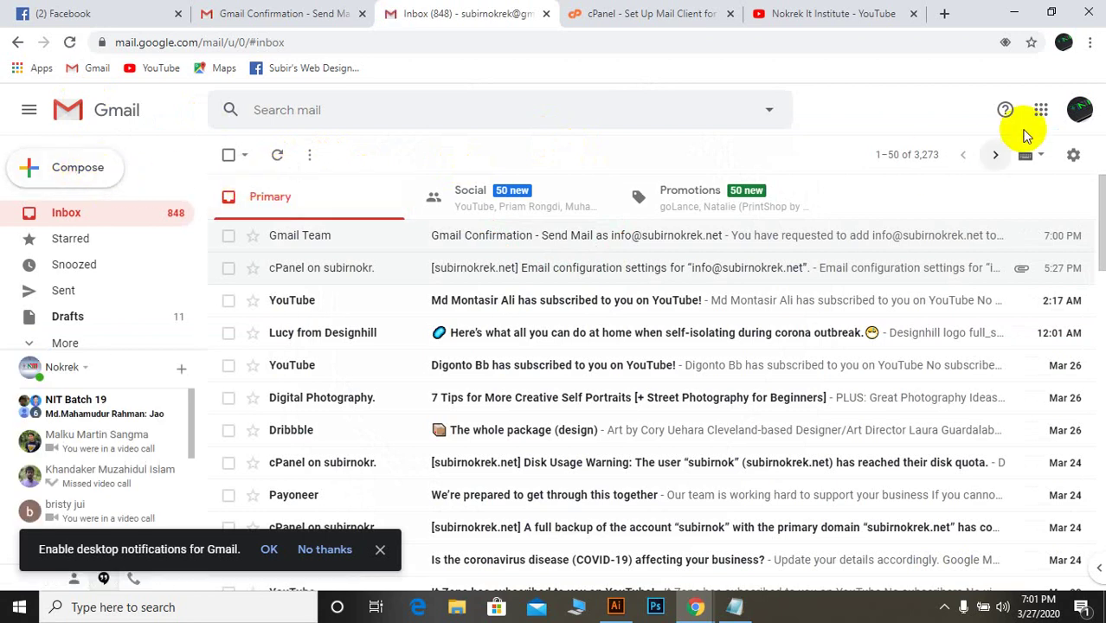
pyautogui.click(1079, 110)
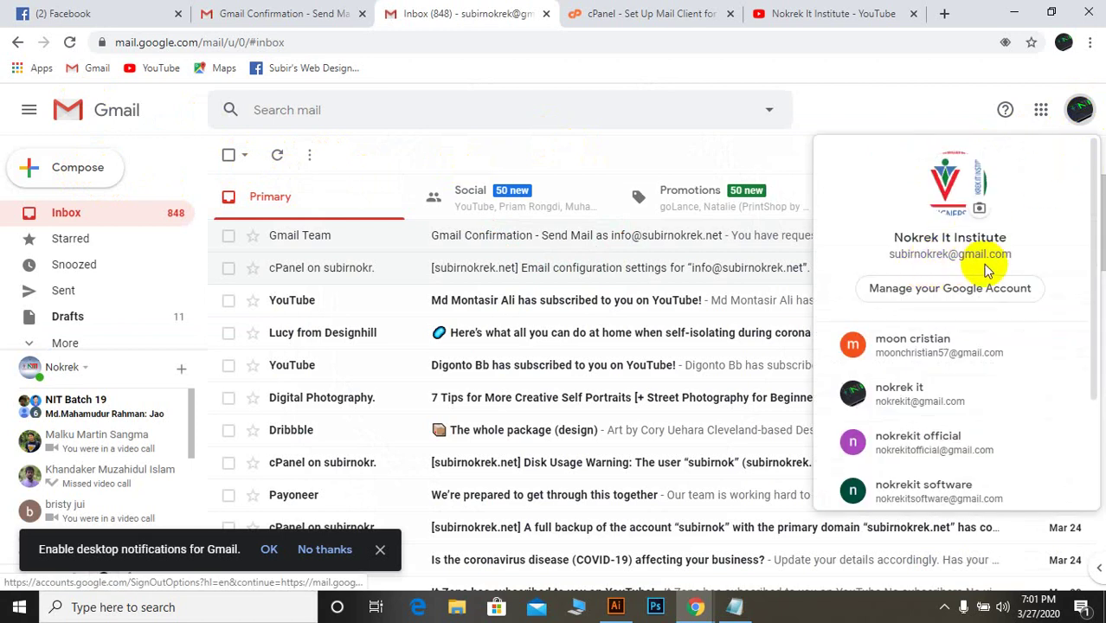
pyautogui.click(74, 177)
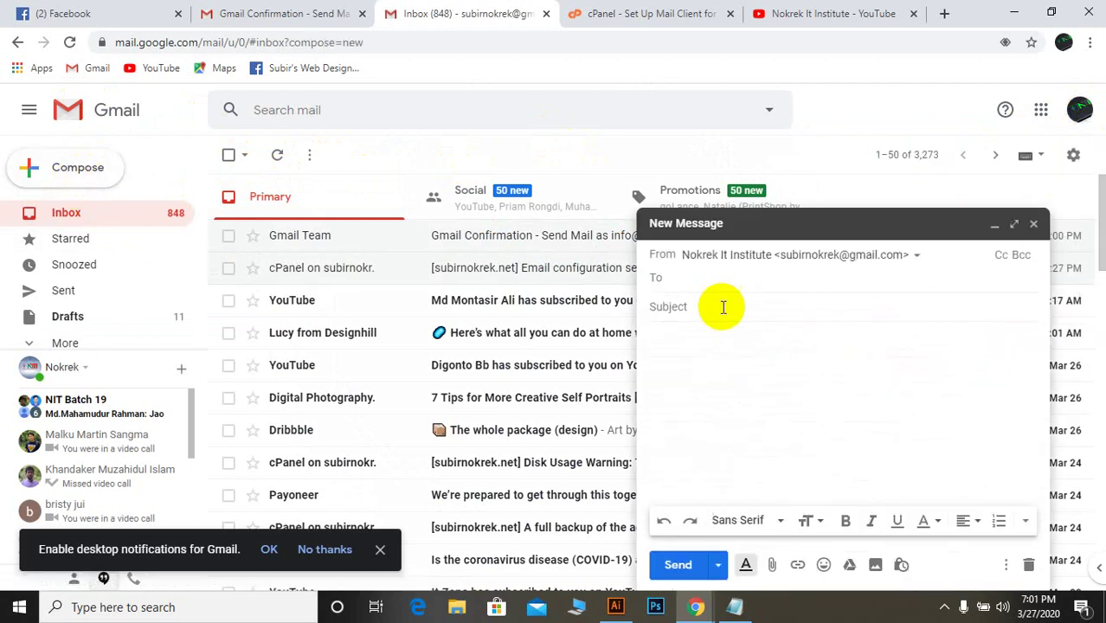
pyautogui.click(916, 259)
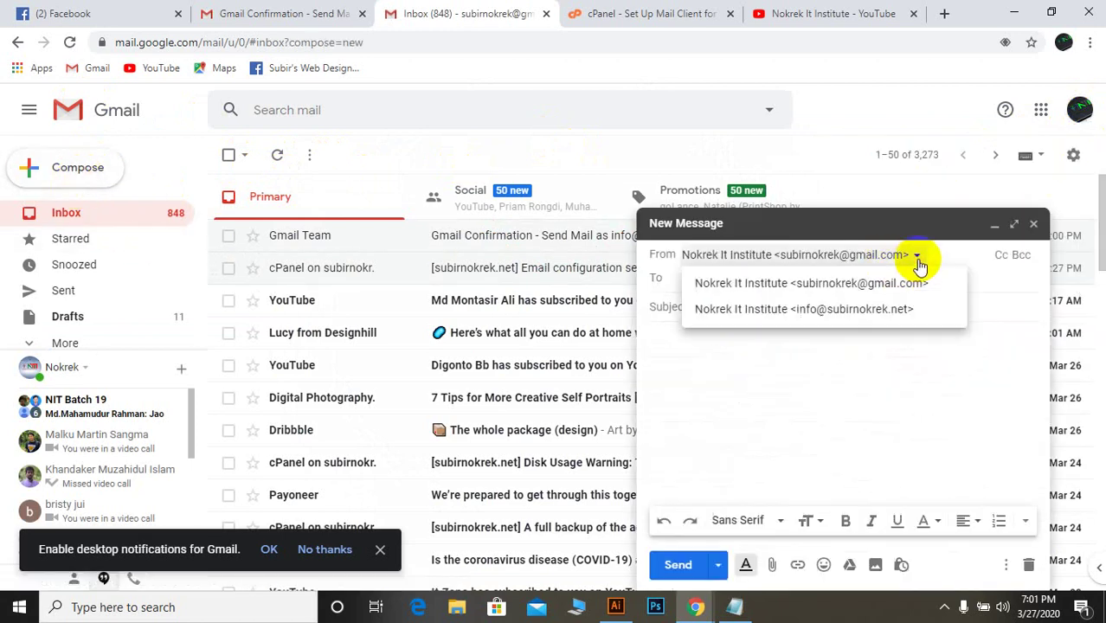
pyautogui.click(850, 313)
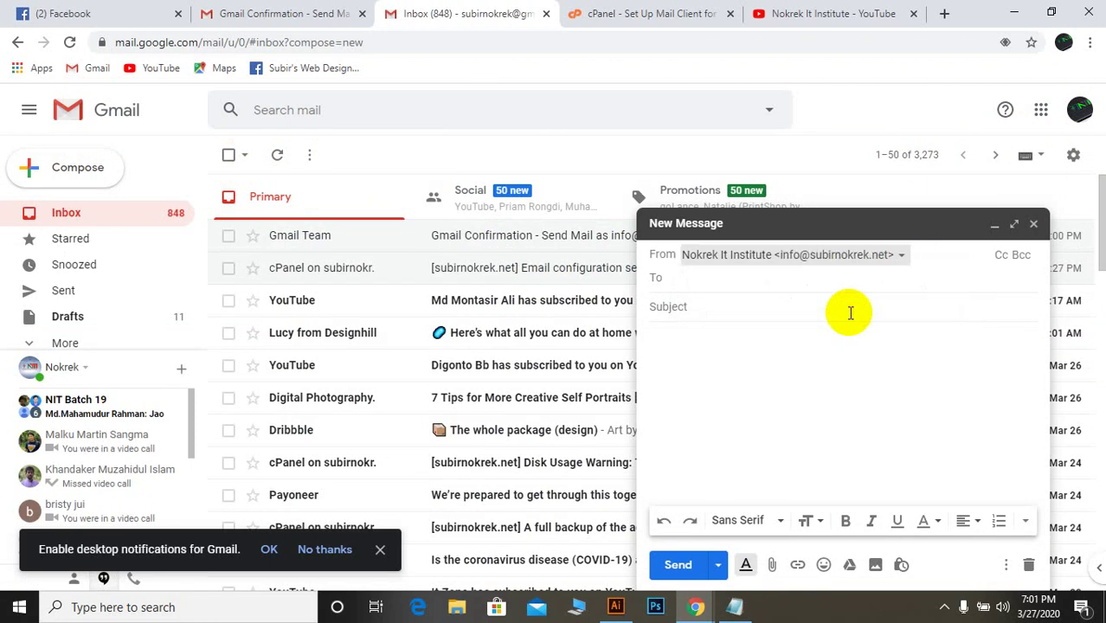
pyautogui.click(694, 278)
pyautogui.write('nokrek')
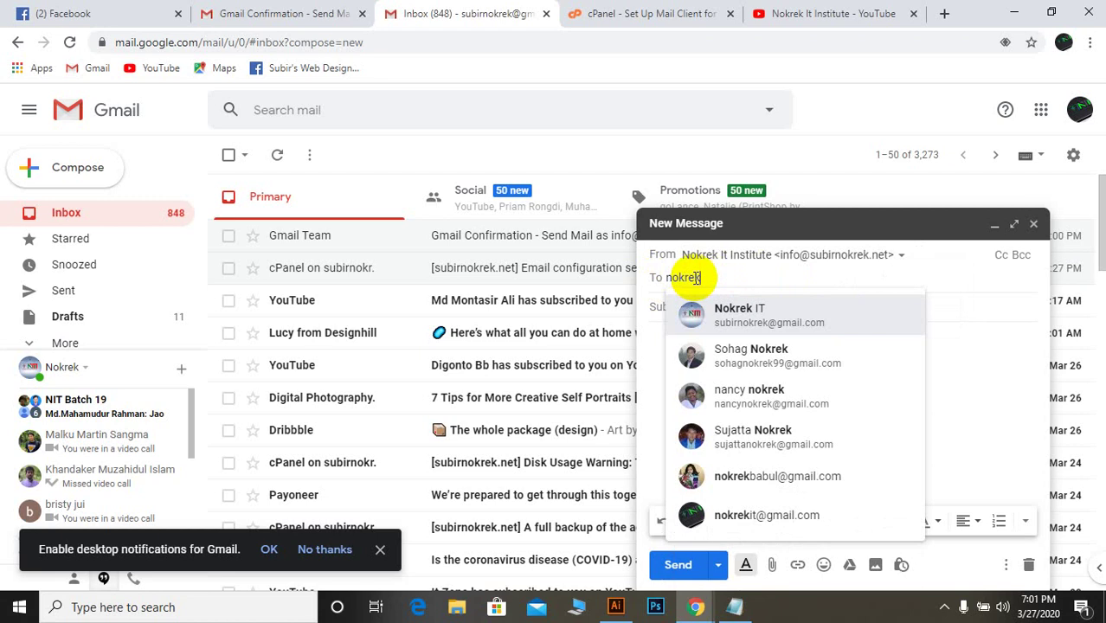
pyautogui.write('it')
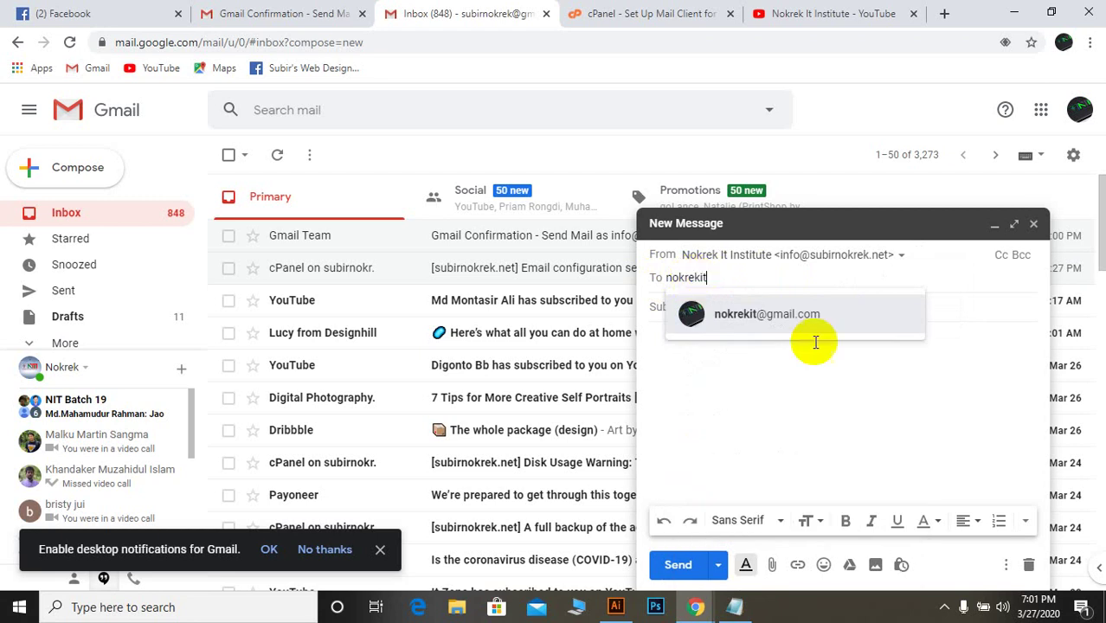
pyautogui.click(789, 318)
pyautogui.click(735, 307)
pyautogui.write('Test')
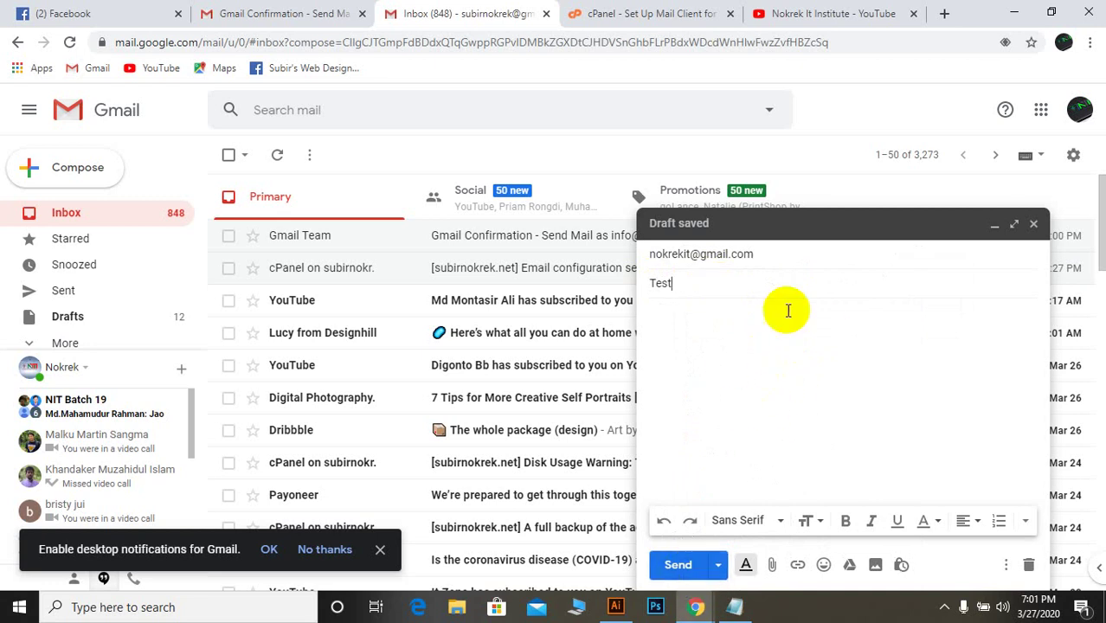
pyautogui.click(676, 564)
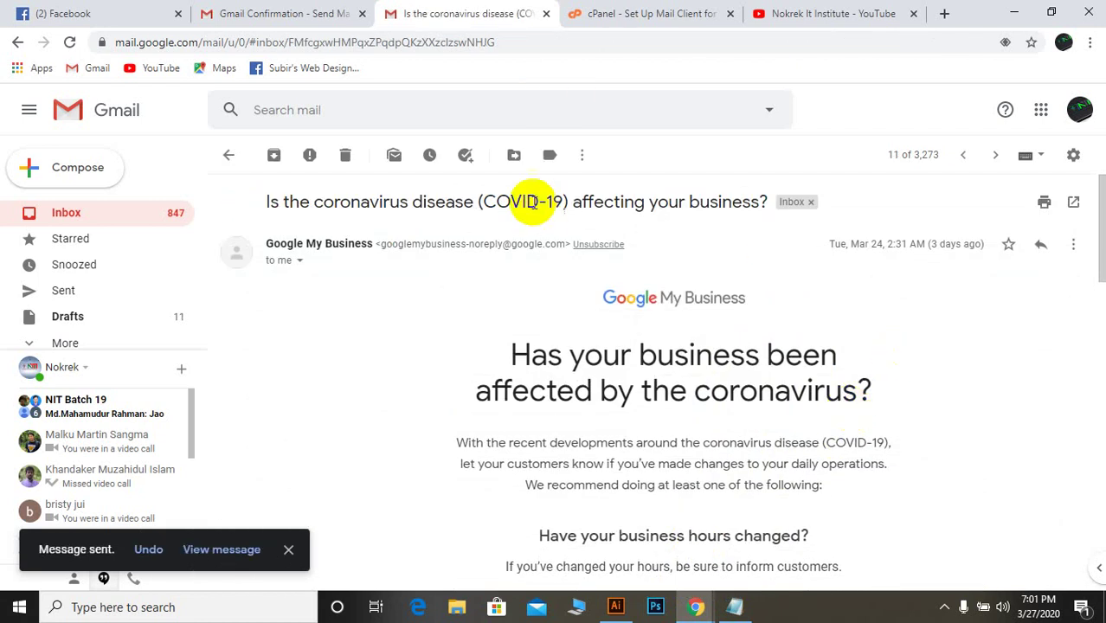
# Step: Leave the coronavirus business email and go back to the Gmail inbox list
pyautogui.click(51, 213)
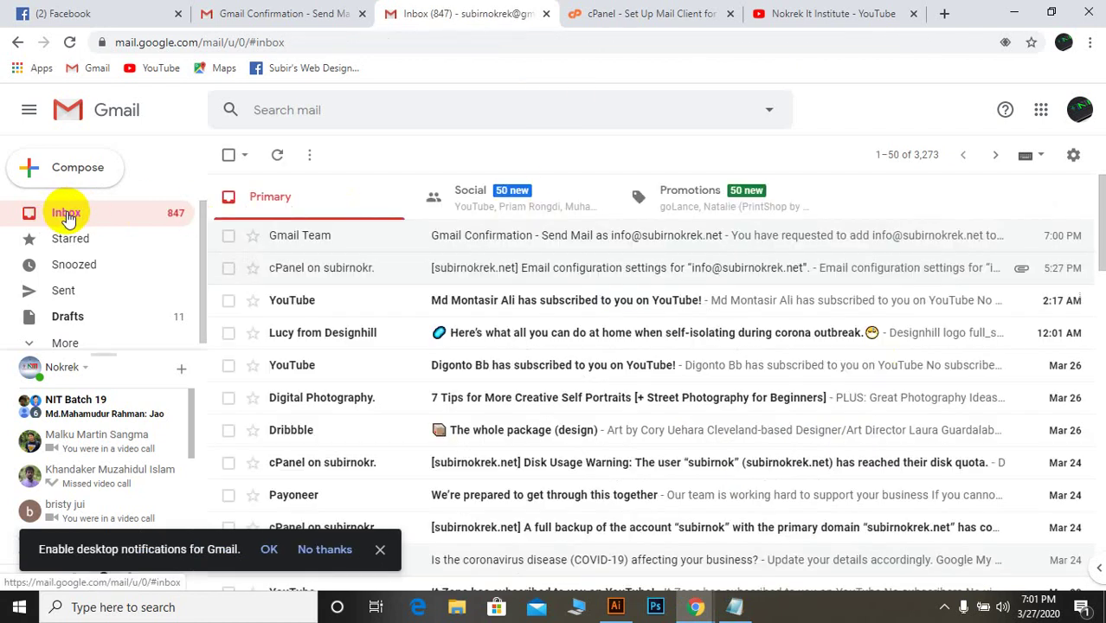